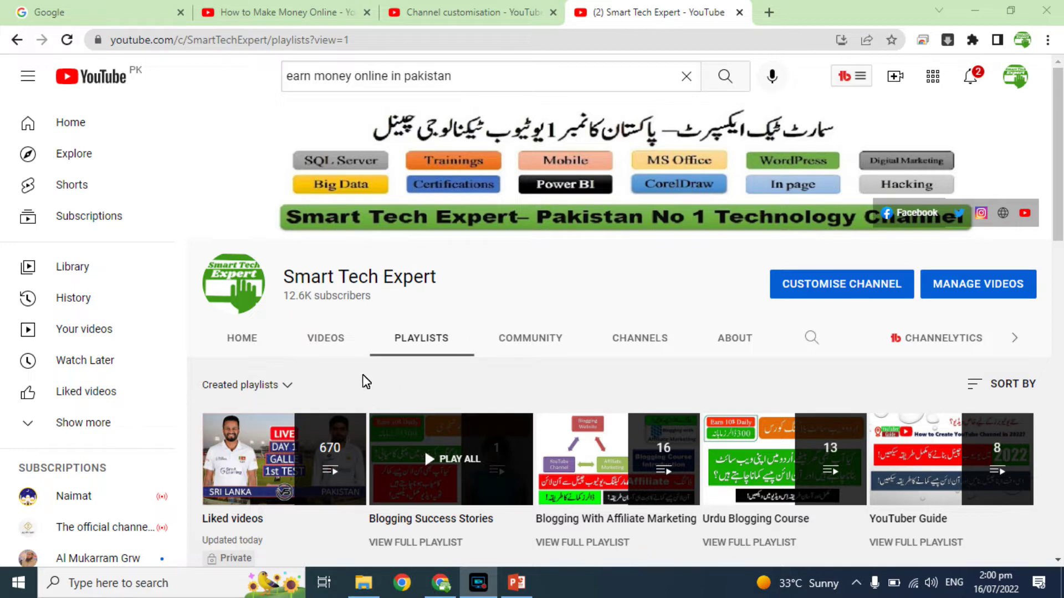
Step: Look through the created playlists on the Smart Tech Expert channel page
{"action": "left_click_drag", "start_coordinate": [1058, 186], "coordinate": [1061, 271]}
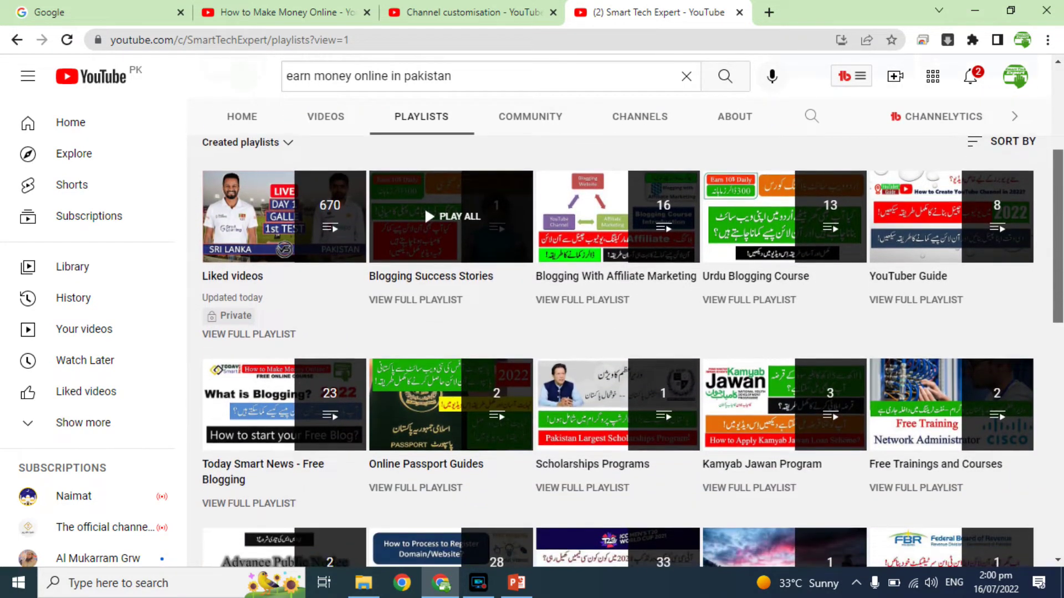
{"action": "scroll", "coordinate": [424, 207], "scroll_direction": "down", "scroll_amount": 2}
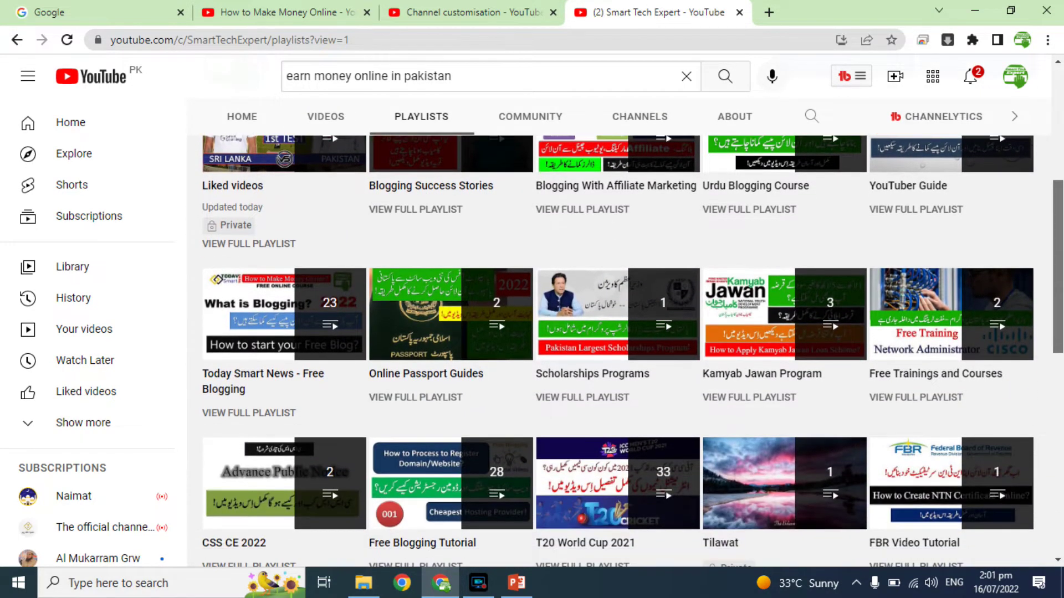
{"action": "scroll", "coordinate": [632, 351], "scroll_direction": "down", "scroll_amount": 4}
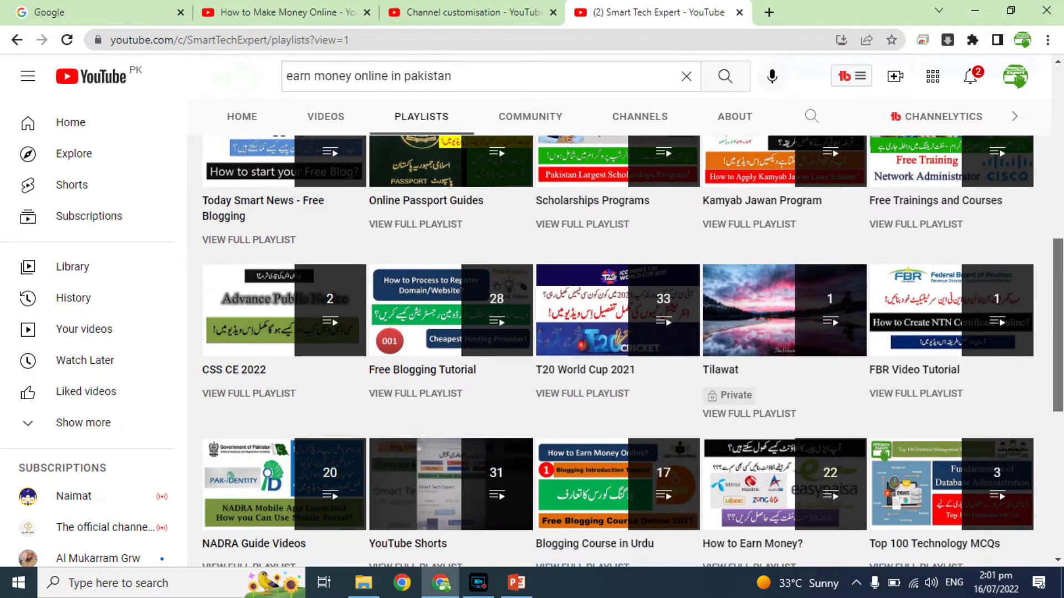
{"action": "scroll", "coordinate": [631, 352], "scroll_direction": "down", "scroll_amount": 4}
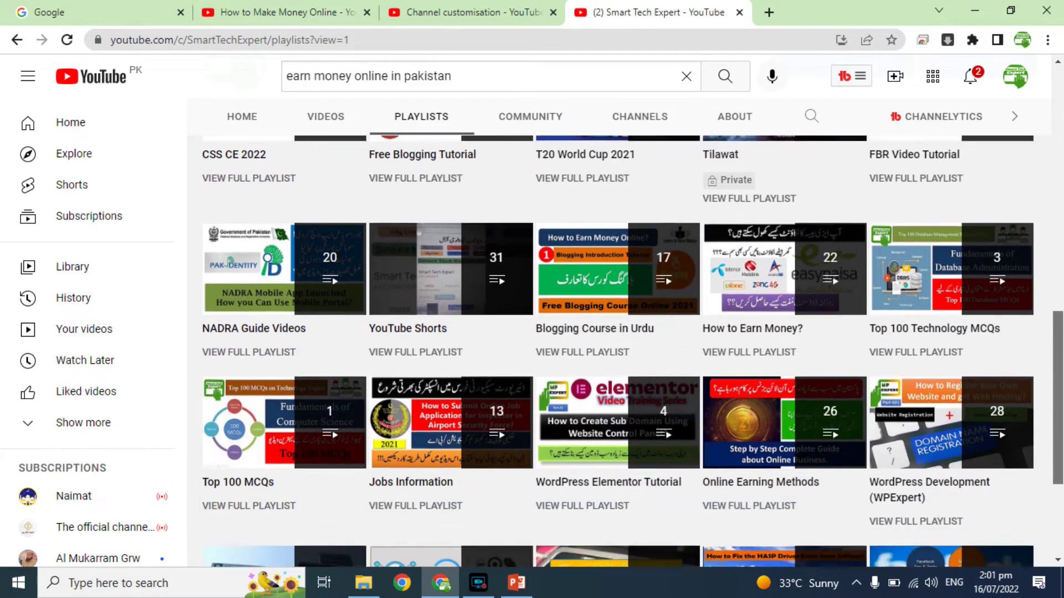
{"action": "scroll", "coordinate": [632, 352], "scroll_direction": "down", "scroll_amount": 3}
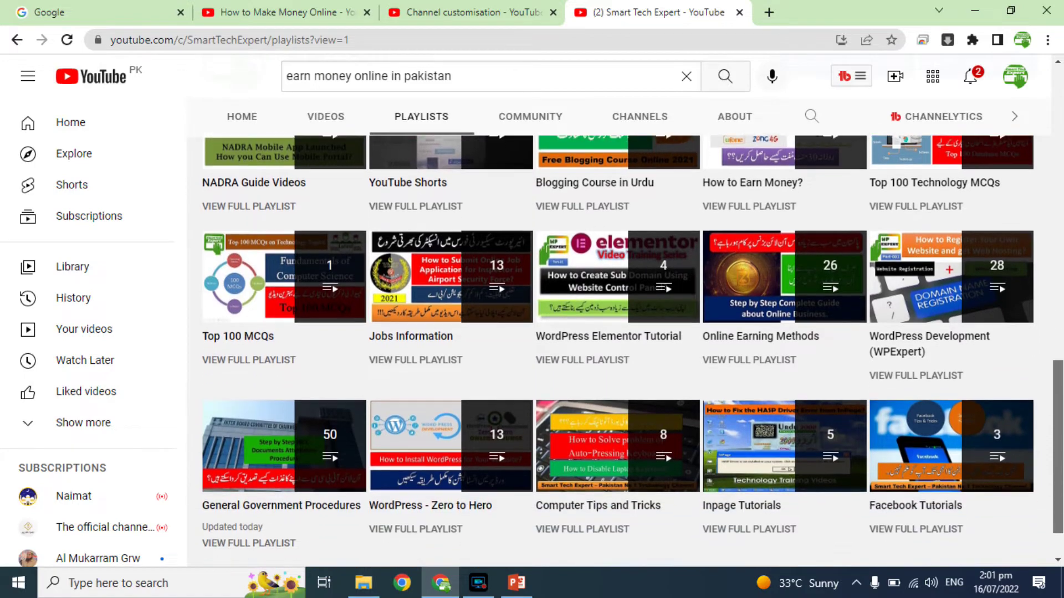
{"action": "scroll", "coordinate": [632, 352], "scroll_direction": "down", "scroll_amount": 2}
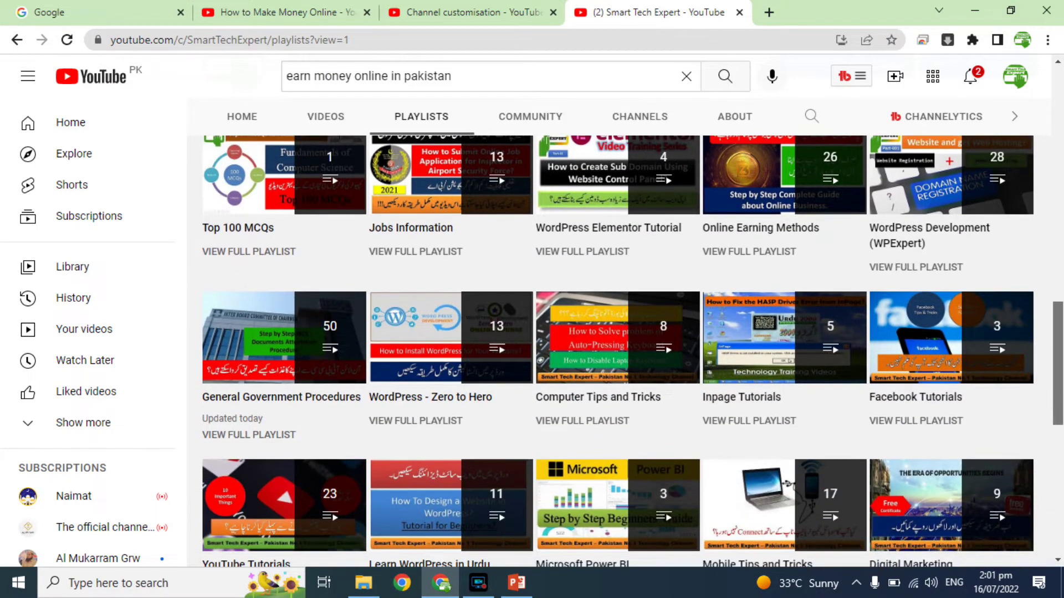
{"action": "scroll", "coordinate": [632, 352], "scroll_direction": "down", "scroll_amount": 2}
{"action": "scroll", "coordinate": [631, 352], "scroll_direction": "down", "scroll_amount": 1}
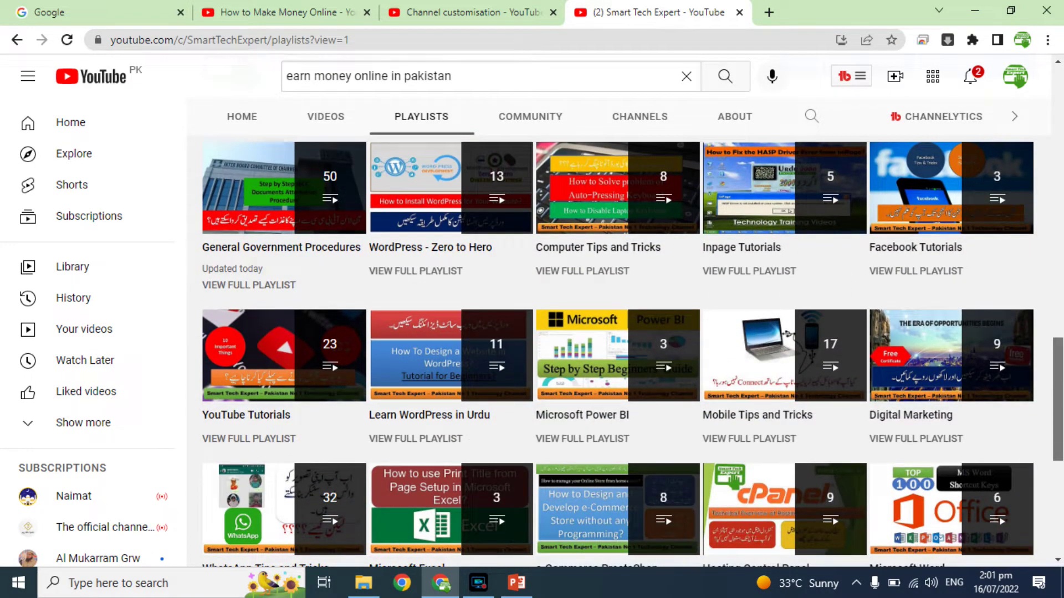
{"action": "scroll", "coordinate": [631, 352], "scroll_direction": "down", "scroll_amount": 1}
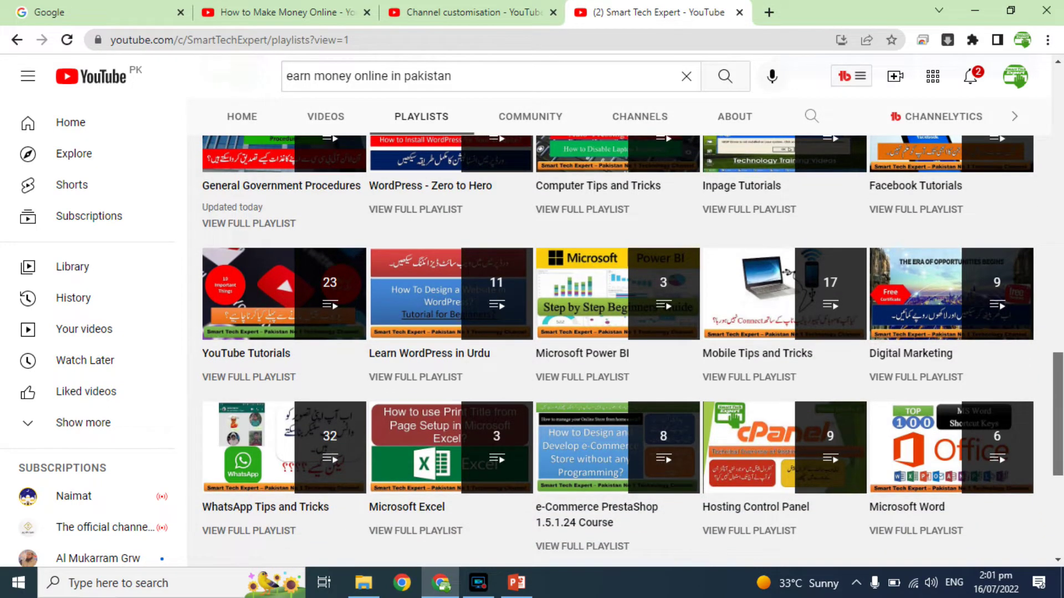
{"action": "scroll", "coordinate": [1045, 499], "scroll_direction": "up", "scroll_amount": 6}
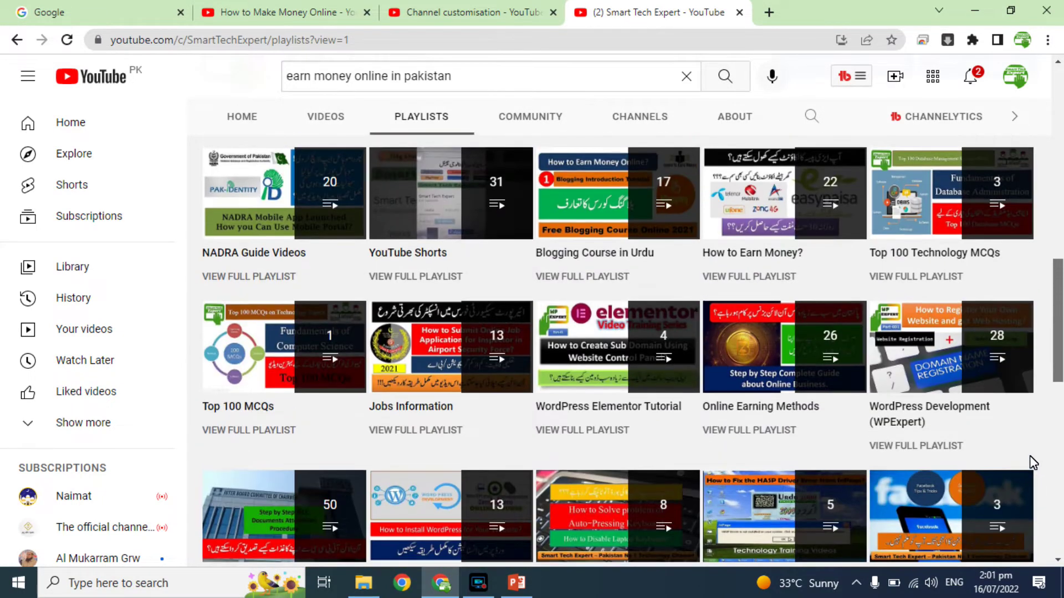
{"action": "scroll", "coordinate": [1033, 463], "scroll_direction": "up", "scroll_amount": 10}
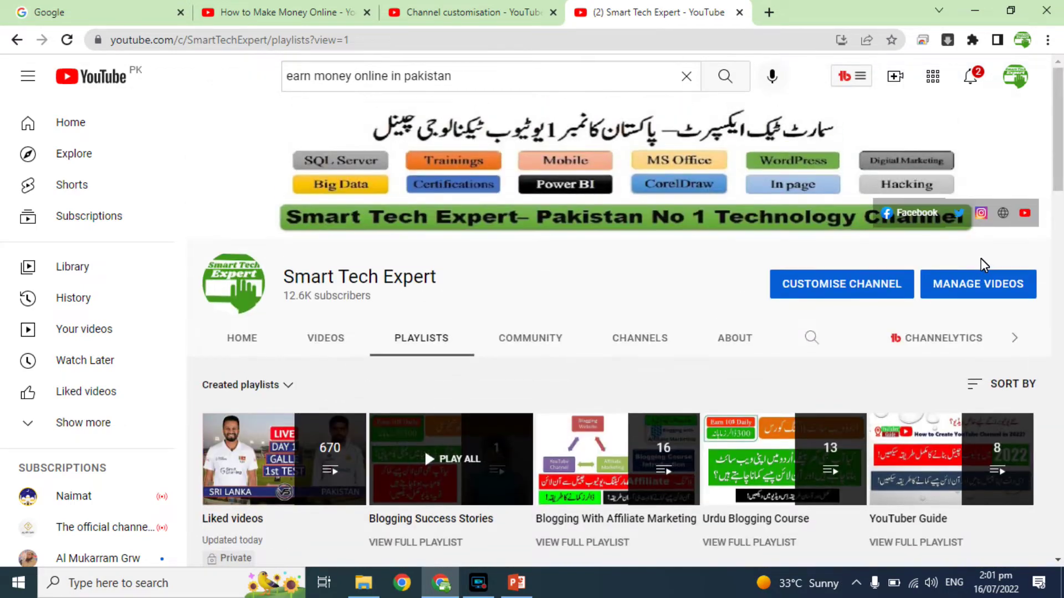
Step: Review the How to Make Money Online channel page and its layout and branding customisation settings
{"action": "left_click", "coordinate": [325, 13]}
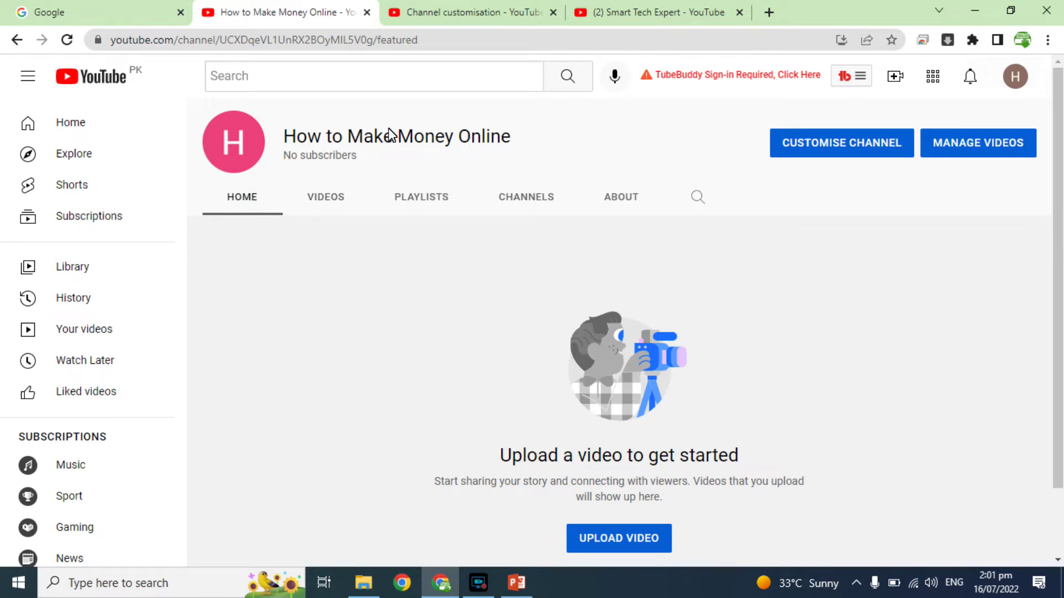
{"action": "left_click", "coordinate": [456, 13]}
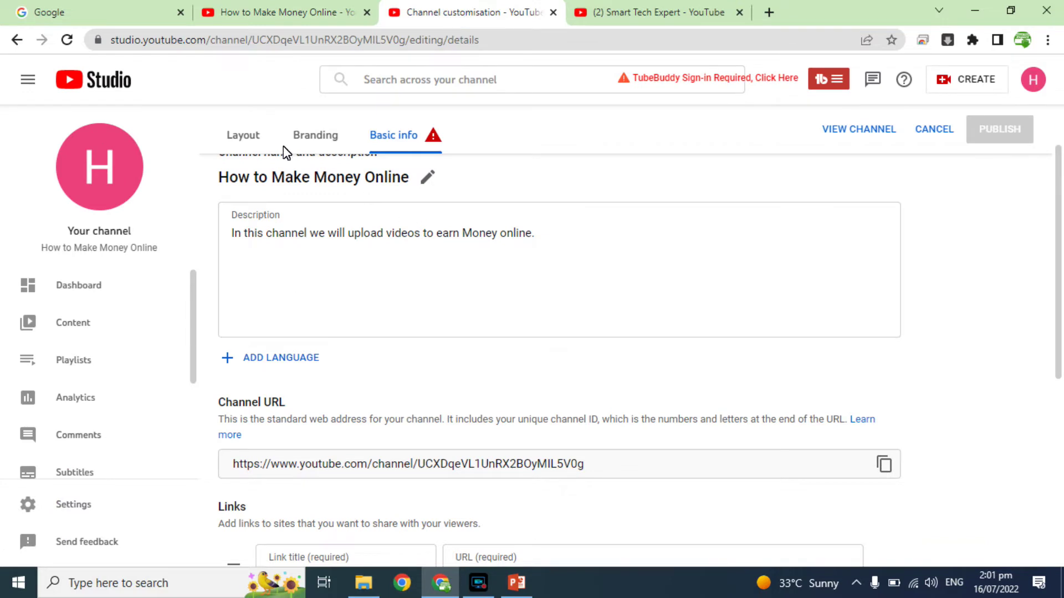
{"action": "left_click", "coordinate": [258, 140]}
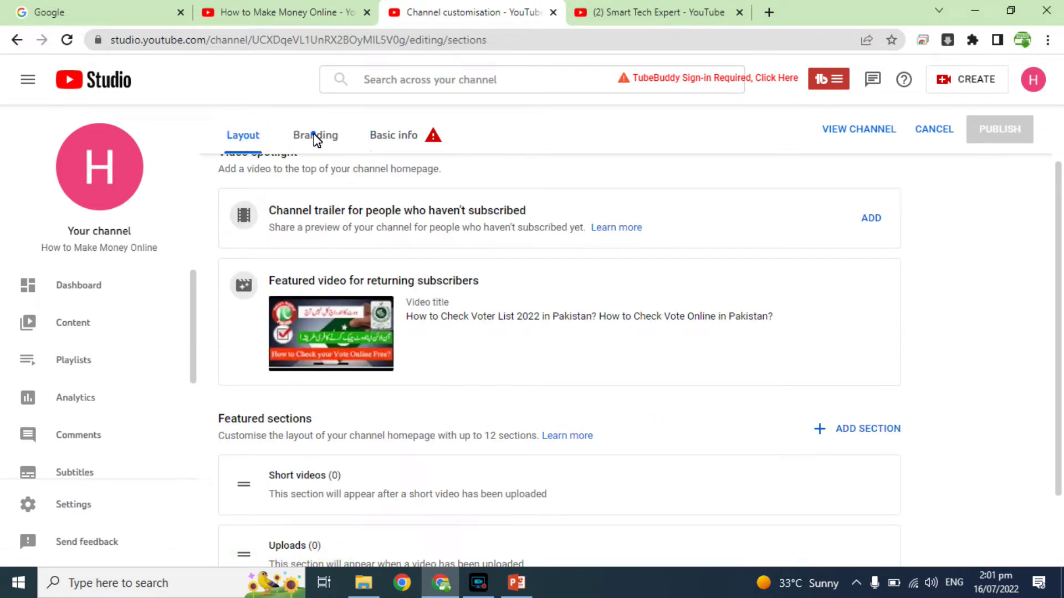
{"action": "left_click", "coordinate": [315, 138]}
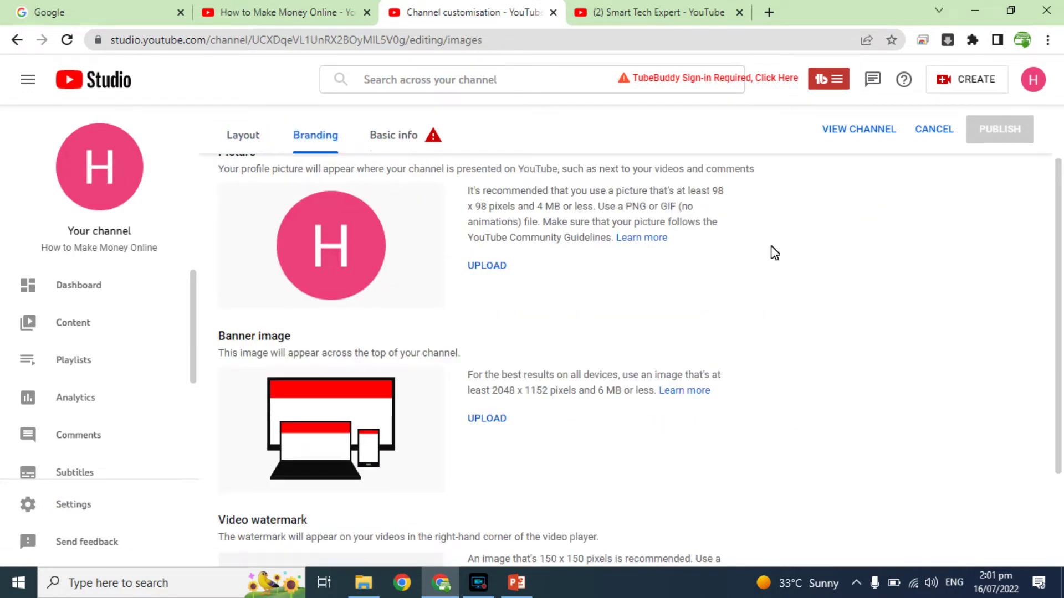
{"action": "left_click_drag", "start_coordinate": [1060, 269], "coordinate": [1011, 216]}
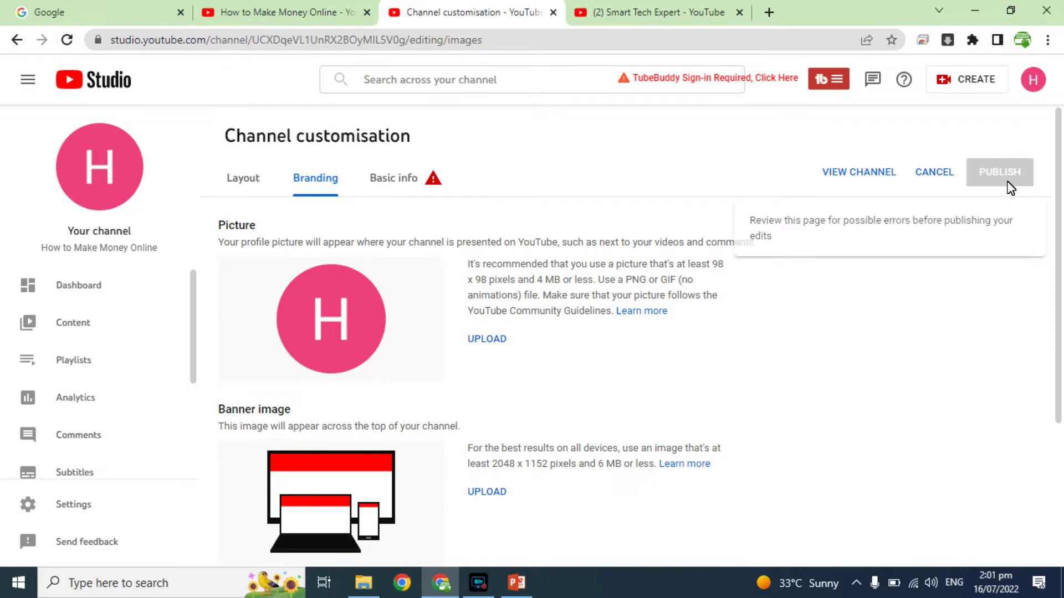
Step: Search Google for "canva" and open the Canva website from the results
{"action": "left_click", "coordinate": [123, 15]}
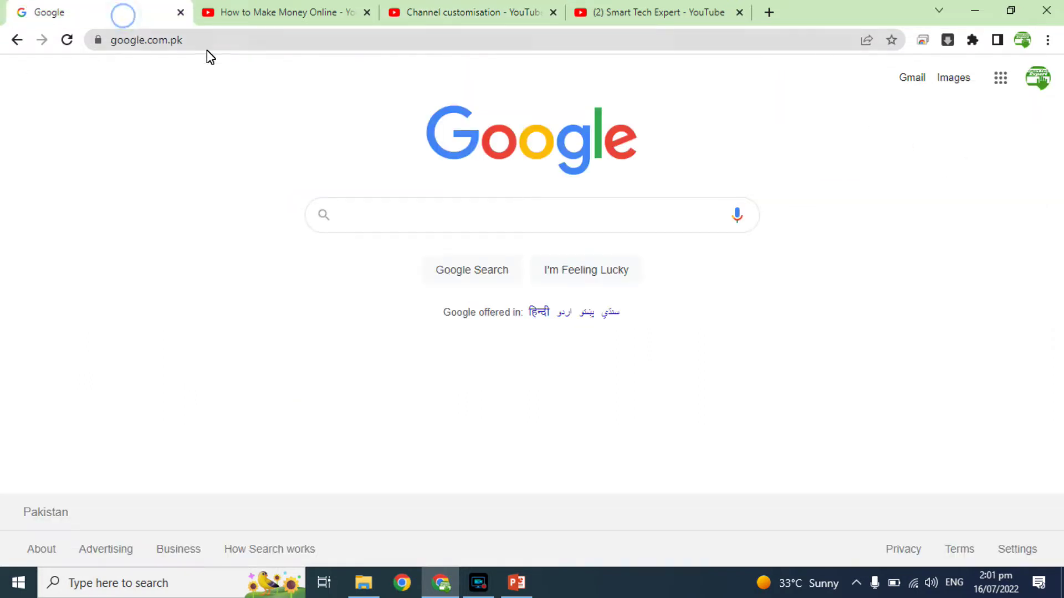
{"action": "left_click", "coordinate": [402, 215]}
{"action": "type", "text": "canva"}
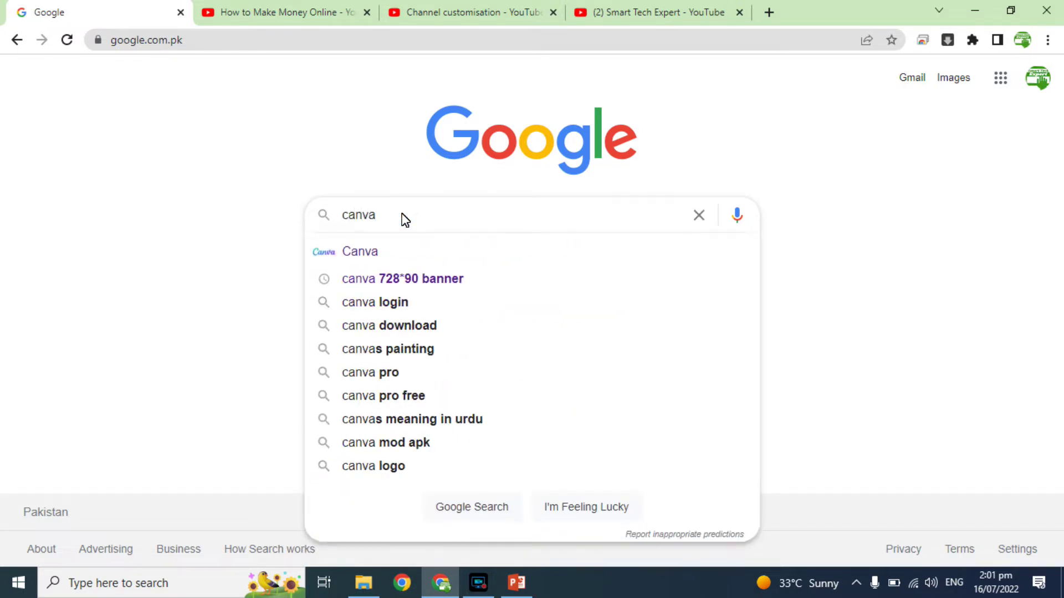
{"action": "key", "text": "Return"}
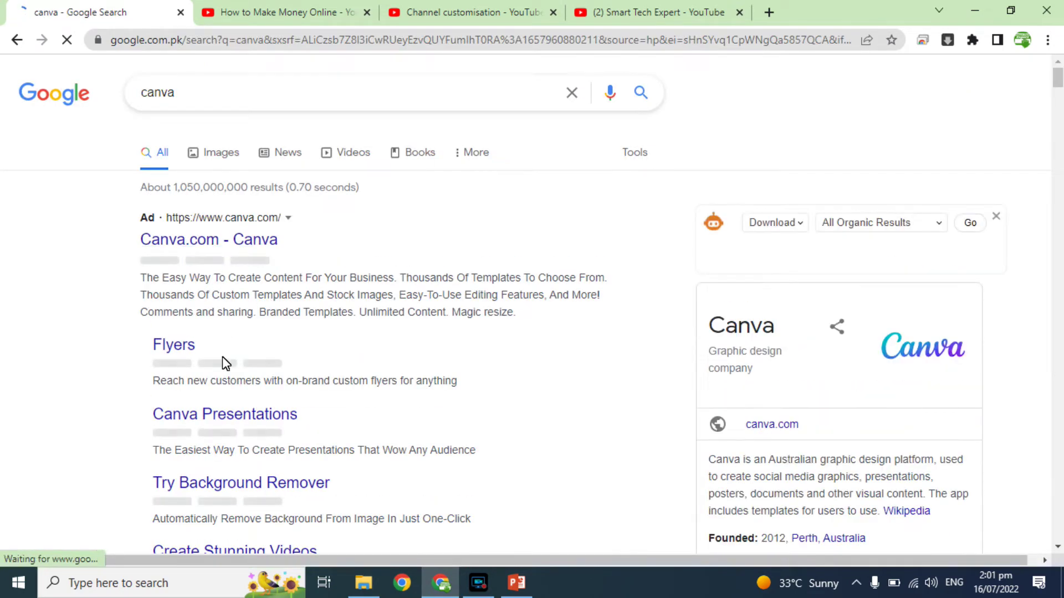
{"action": "left_click", "coordinate": [205, 240]}
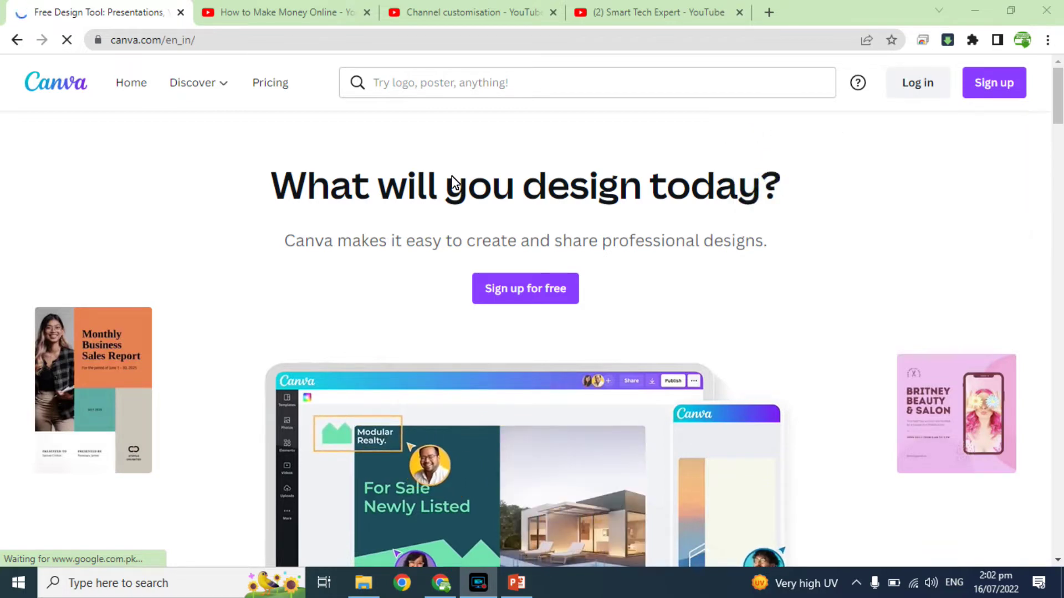
Step: Dismiss the Canva Pro trial offer and search the templates for "youtube channel art"
{"action": "mouse_move", "coordinate": [221, 81]}
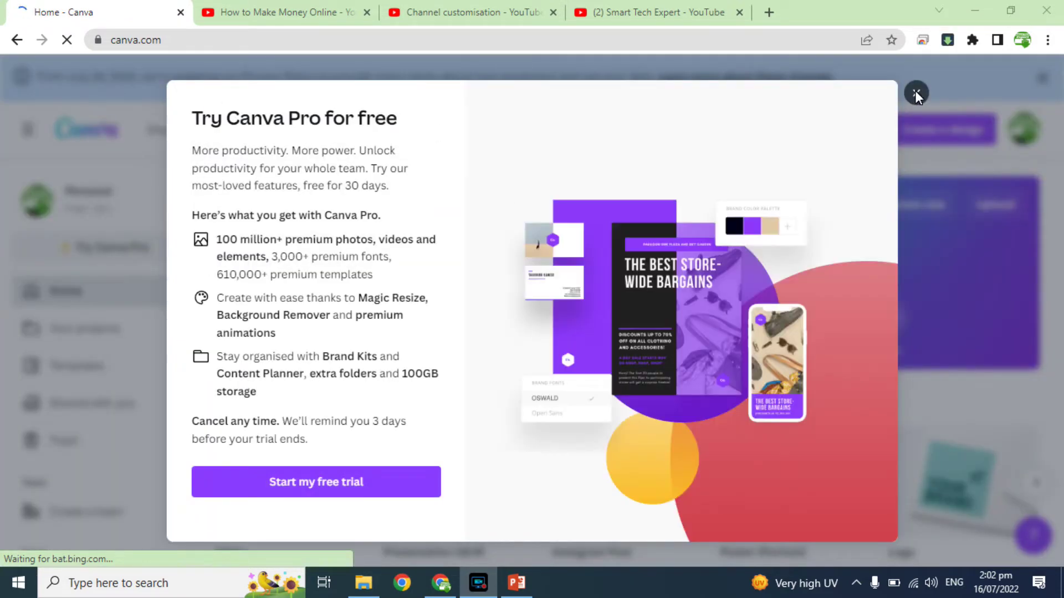
{"action": "left_click", "coordinate": [915, 93]}
{"action": "mouse_move", "coordinate": [317, 139]}
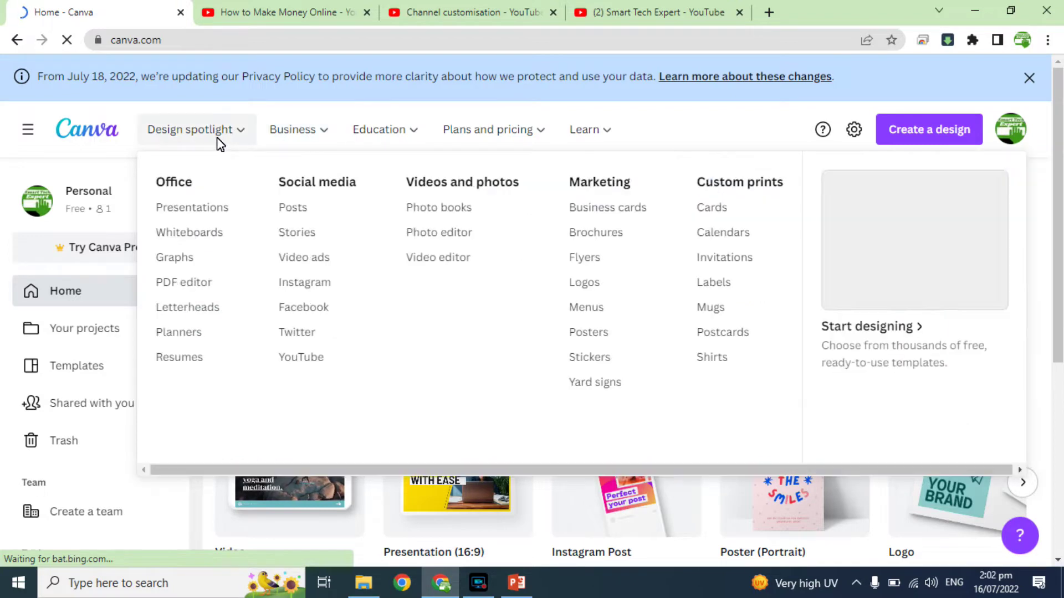
{"action": "mouse_move", "coordinate": [413, 132]}
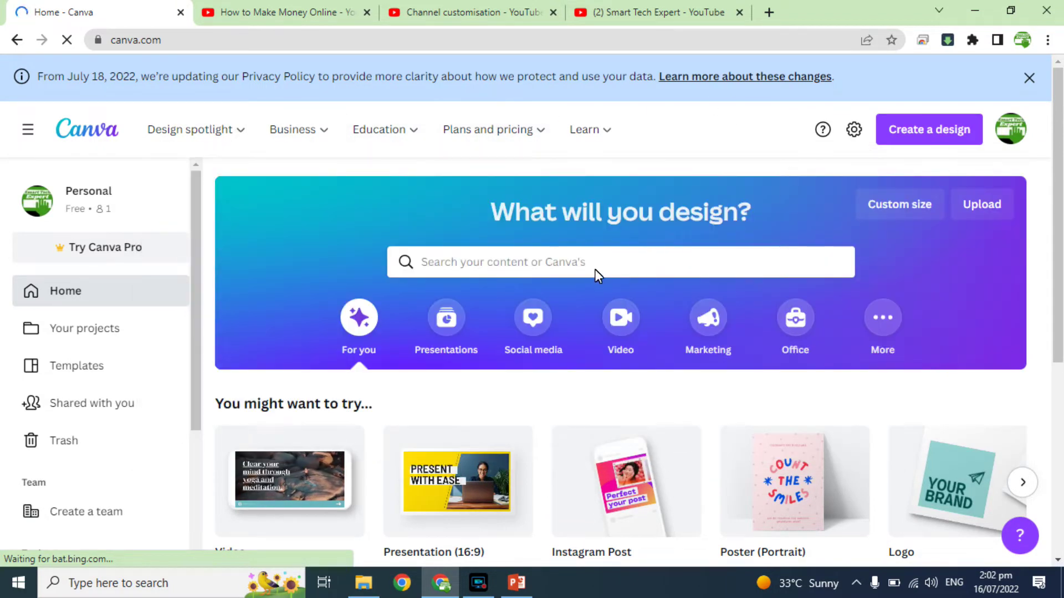
{"action": "left_click", "coordinate": [594, 268]}
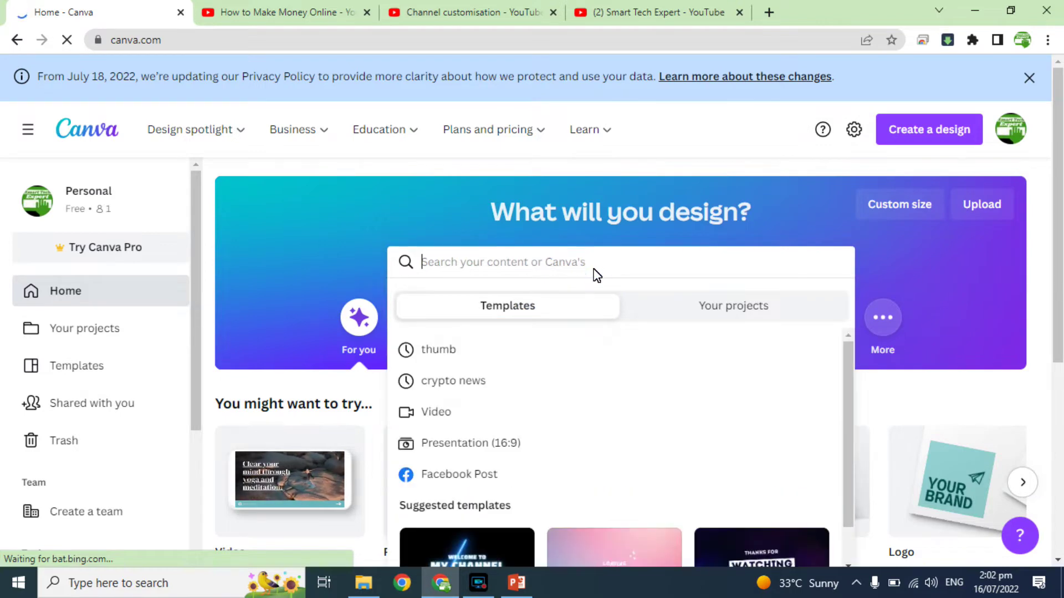
{"action": "type", "text": "youtube chan"}
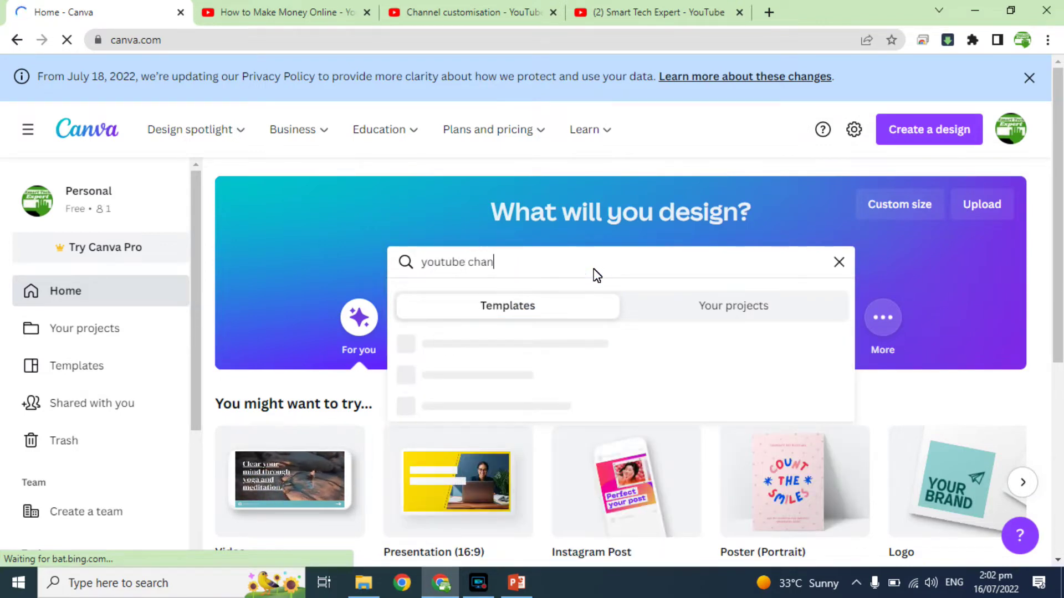
{"action": "type", "text": "nel art"}
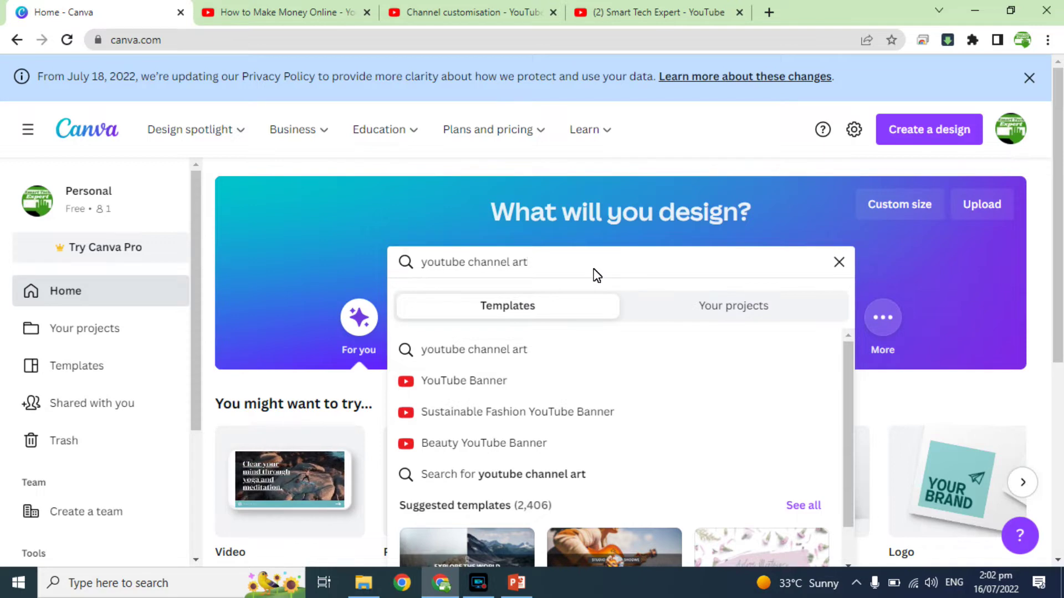
{"action": "key", "text": "Return"}
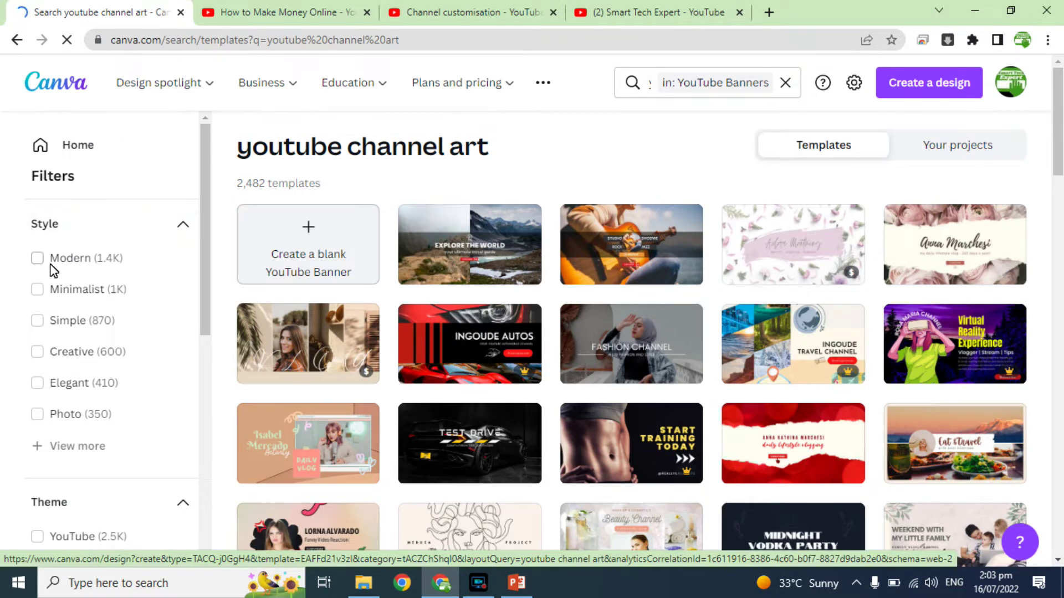
Step: Filter the banner templates by Modern style, YouTube theme and Free price
{"action": "left_click", "coordinate": [35, 260]}
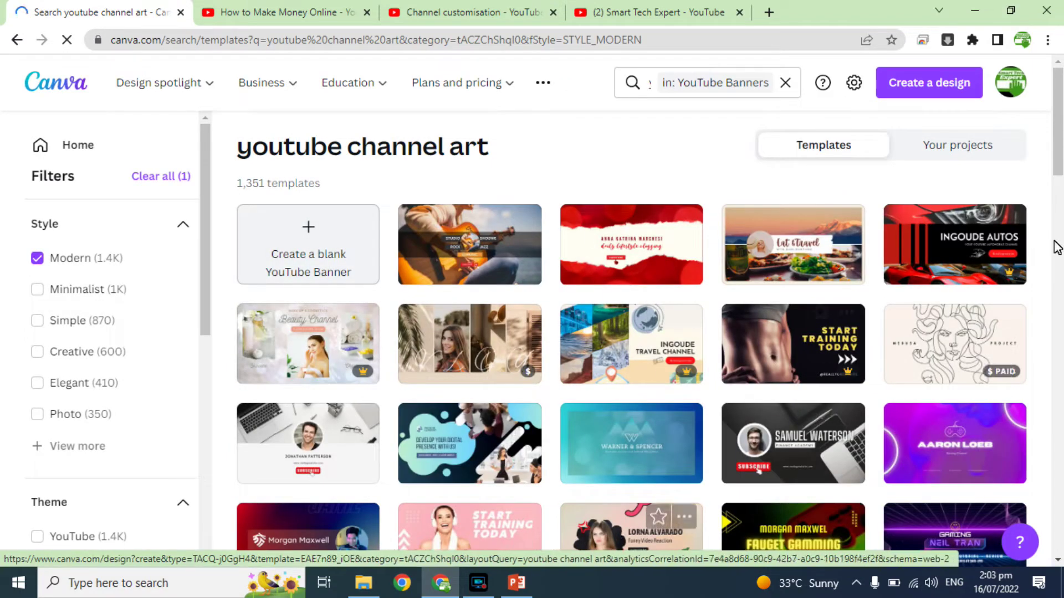
{"action": "scroll", "coordinate": [1060, 191], "scroll_direction": "down", "scroll_amount": 2}
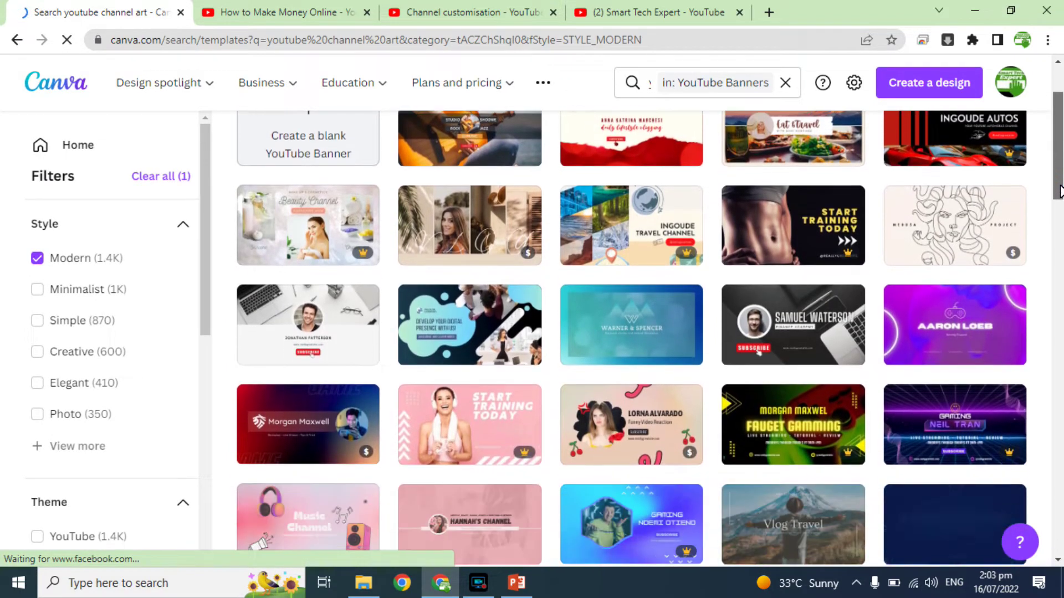
{"action": "left_click_drag", "start_coordinate": [1060, 191], "coordinate": [1060, 227]}
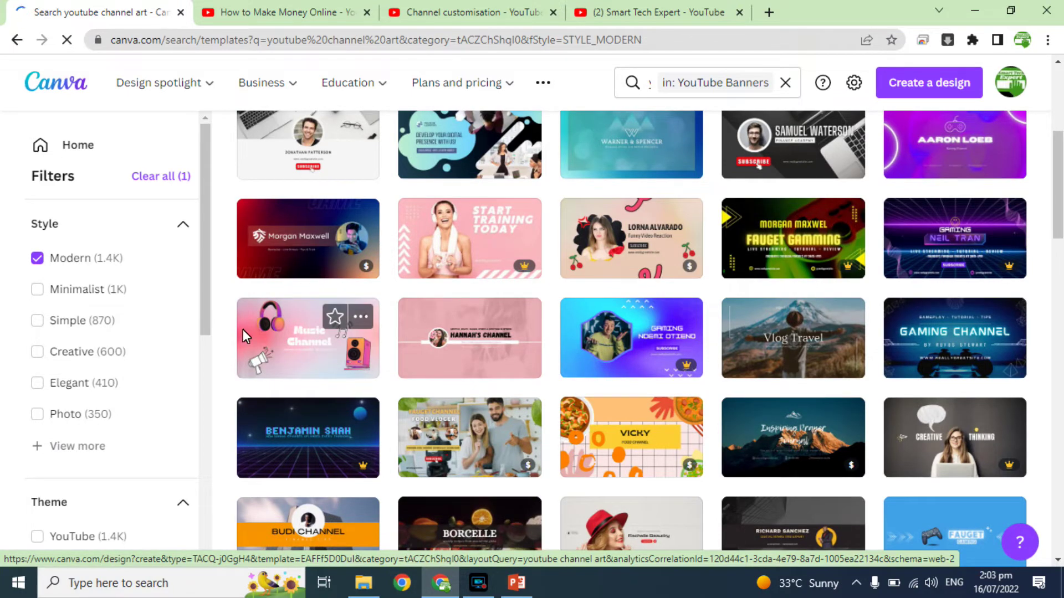
{"action": "left_click_drag", "start_coordinate": [211, 321], "coordinate": [209, 391]}
{"action": "left_click", "coordinate": [37, 397]}
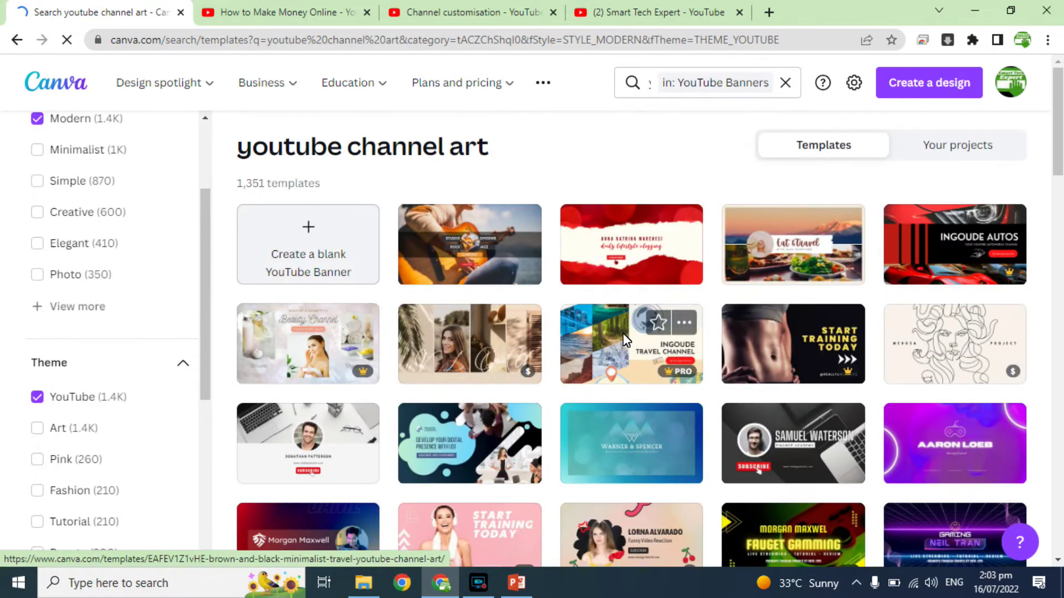
{"action": "left_click_drag", "start_coordinate": [204, 300], "coordinate": [209, 451]}
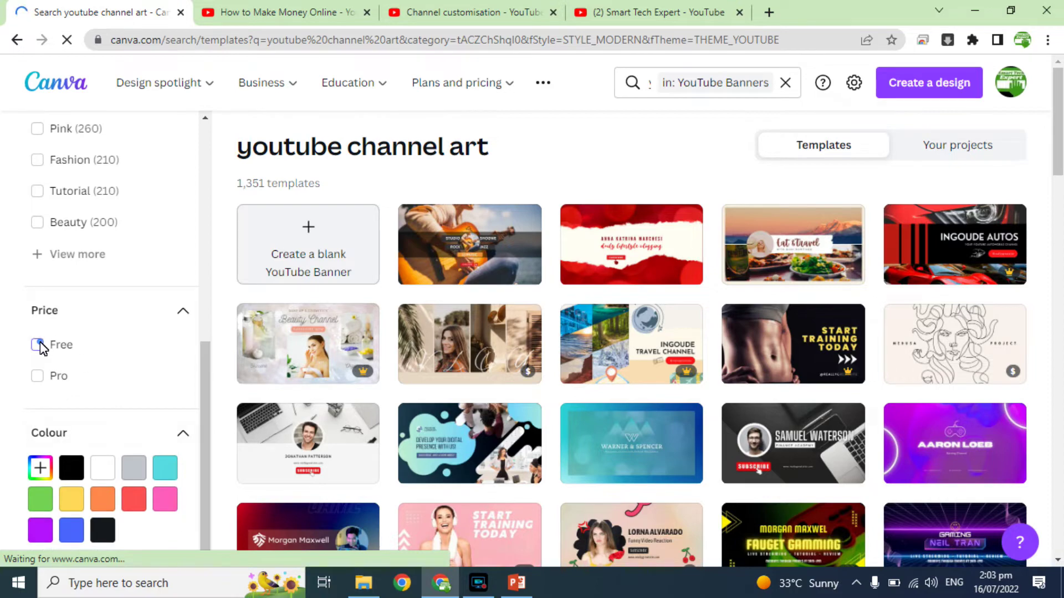
{"action": "left_click", "coordinate": [37, 344]}
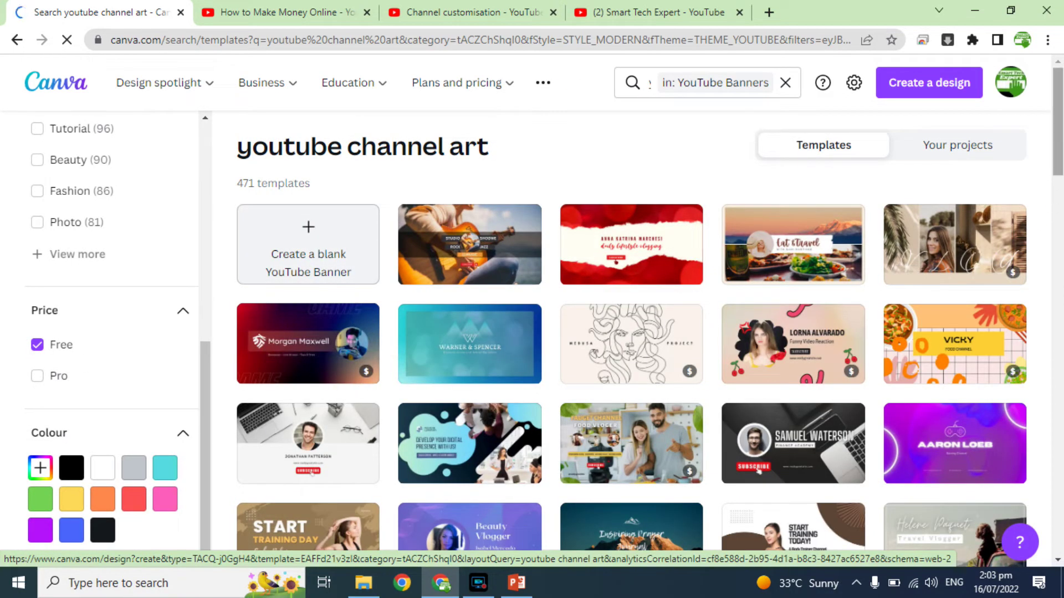
Step: Open the black and red Gaming Time YouTube banner template for editing
{"action": "left_click_drag", "start_coordinate": [1059, 147], "coordinate": [1060, 233]}
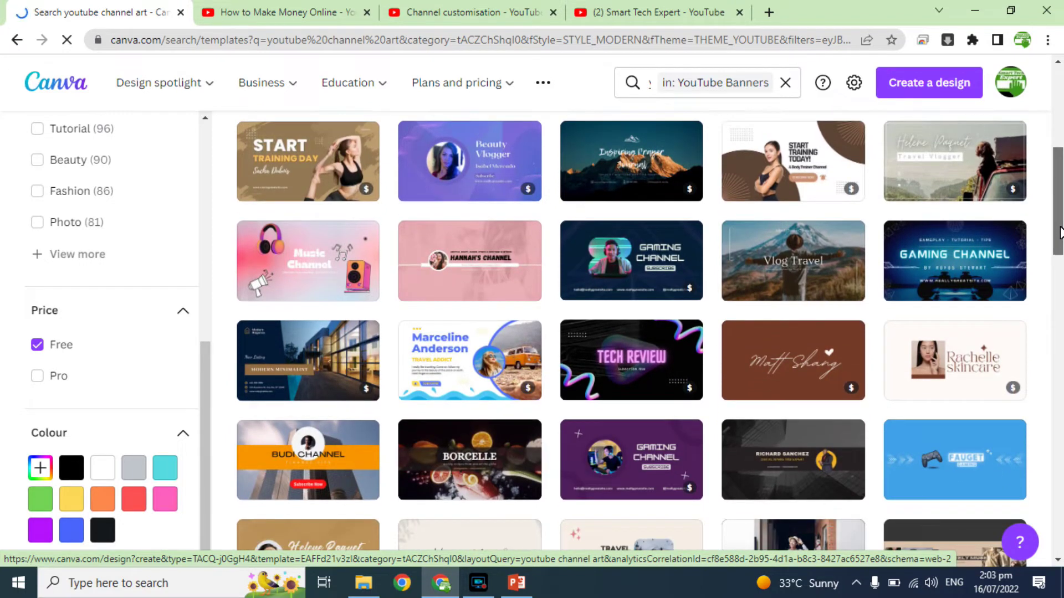
{"action": "left_click_drag", "start_coordinate": [1060, 232], "coordinate": [1060, 300]}
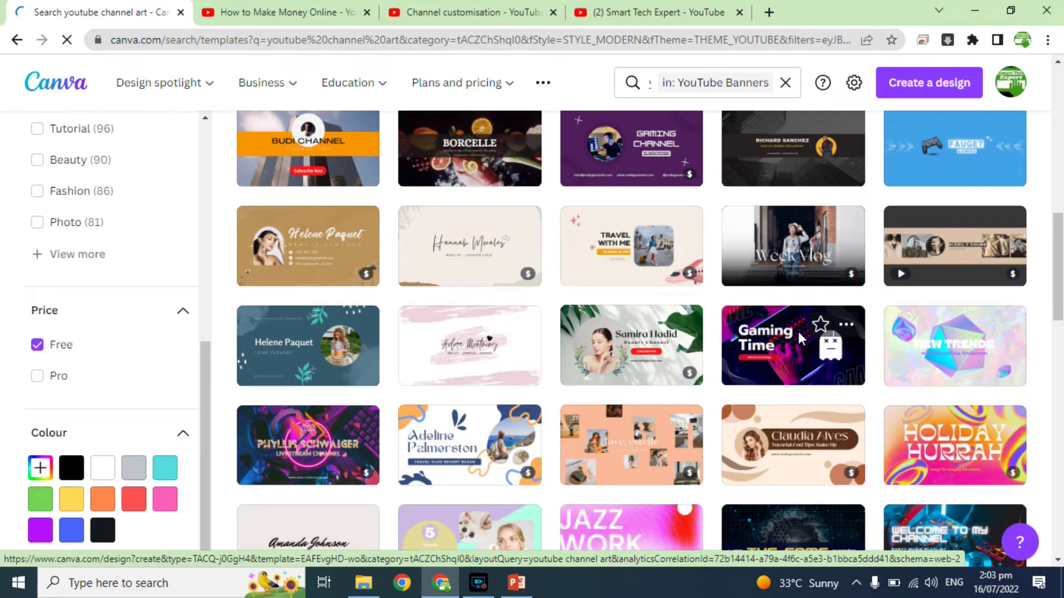
{"action": "left_click", "coordinate": [782, 333]}
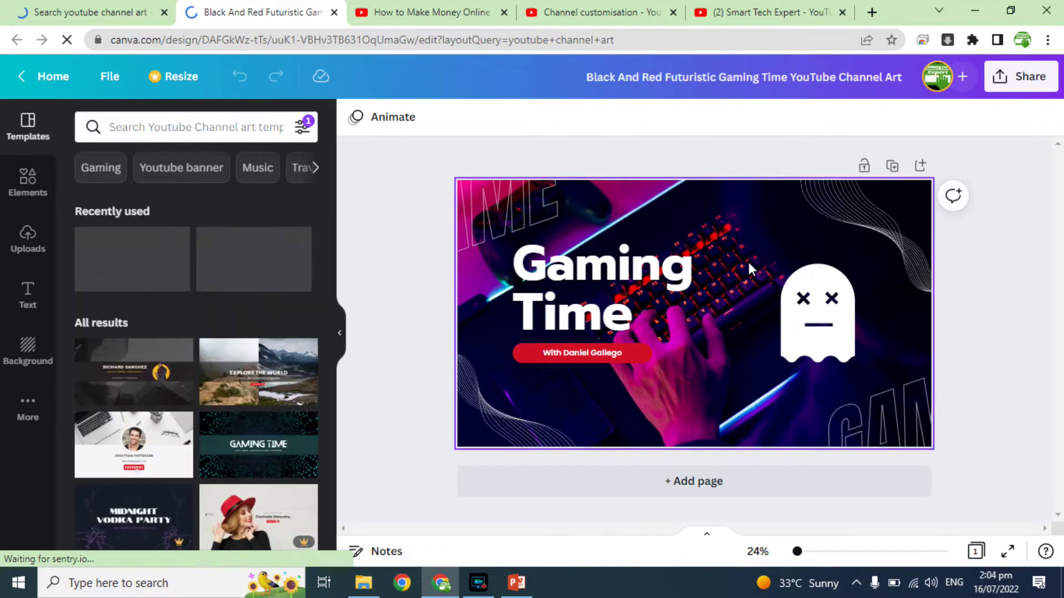
Step: Replace the "Gaming" heading with "How to Make Money Online" and widen its text box across the banner
{"action": "double_click", "coordinate": [624, 265]}
{"action": "type", "text": "How t"}
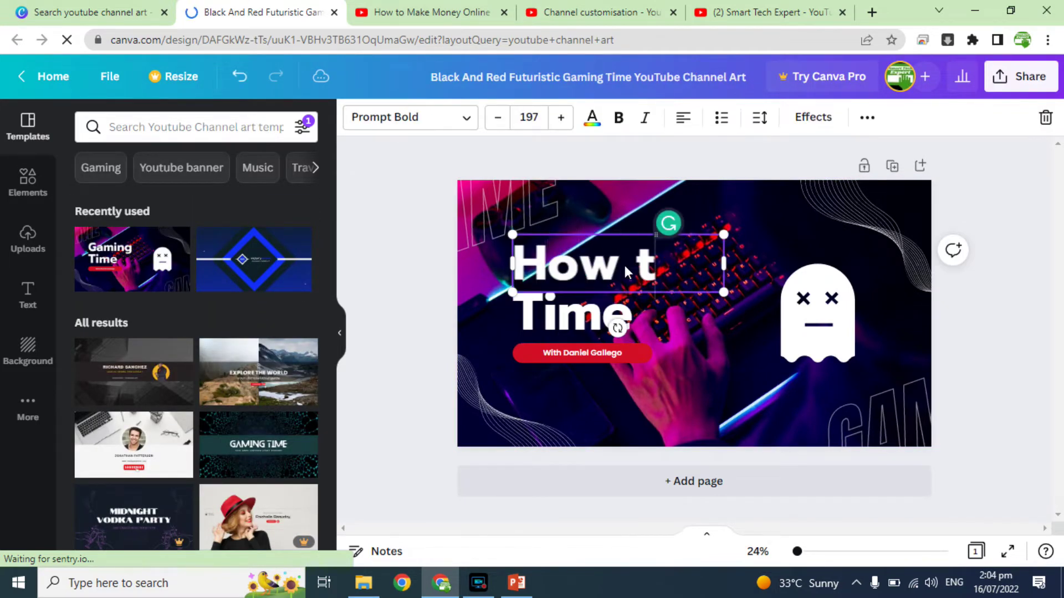
{"action": "type", "text": "o Make"}
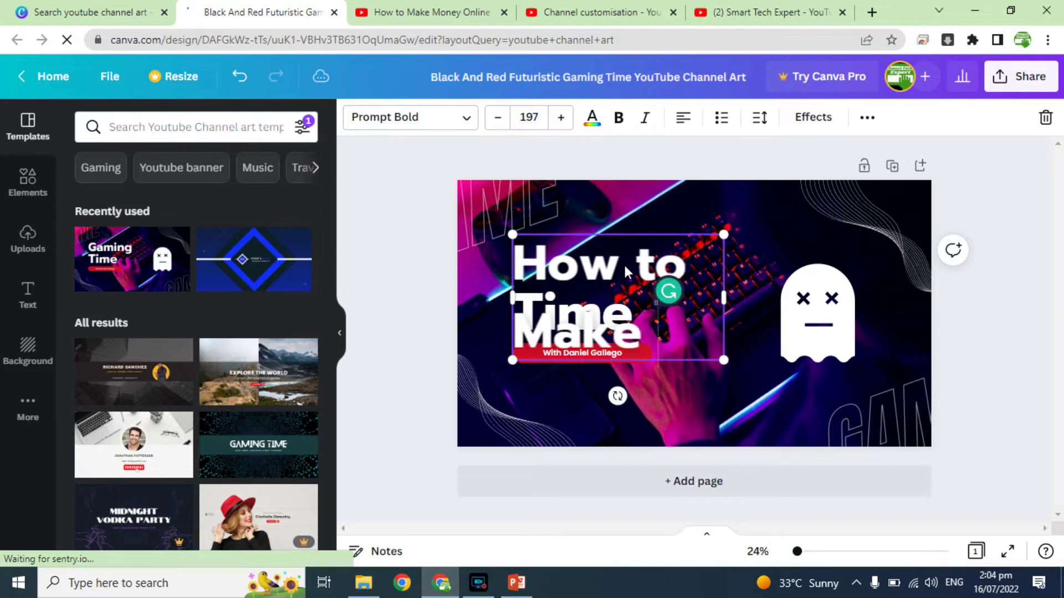
{"action": "type", "text": " Money Online"}
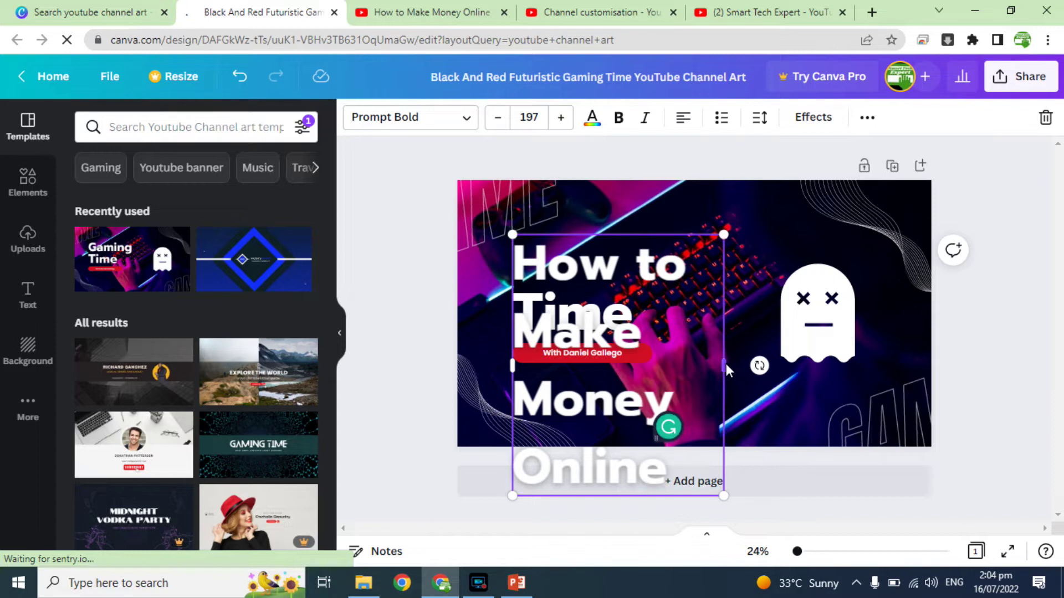
{"action": "left_click_drag", "start_coordinate": [724, 365], "coordinate": [915, 320]}
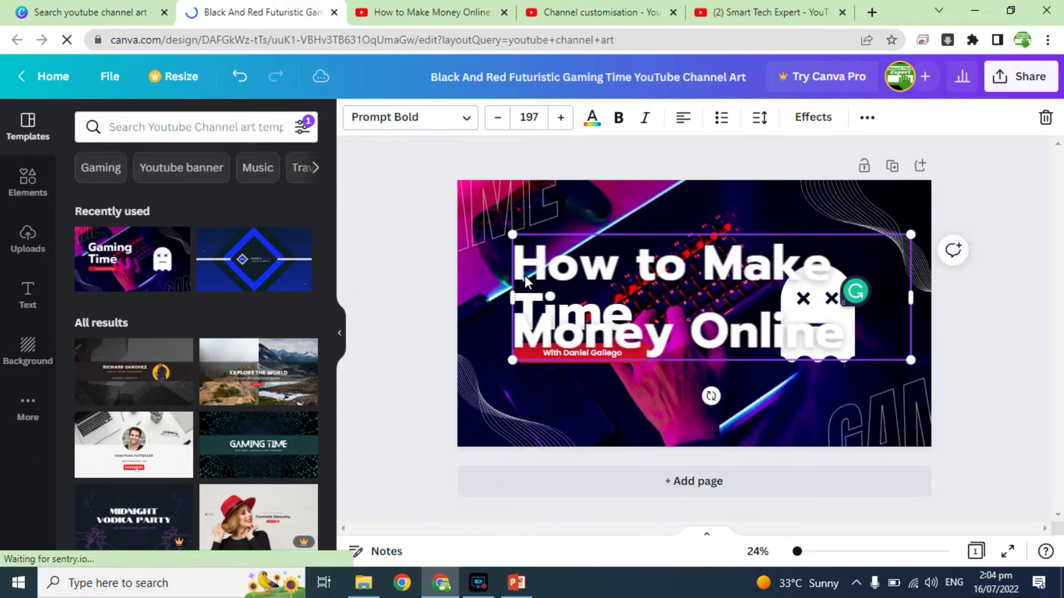
Step: Reduce the heading's font size to 156 and narrow its text box so it wraps to two lines beside the ghost
{"action": "left_click", "coordinate": [498, 118]}
{"action": "left_click", "coordinate": [498, 118]}
{"action": "left_click", "coordinate": [498, 118]}
{"action": "left_click", "coordinate": [499, 118]}
{"action": "left_click", "coordinate": [499, 118]}
{"action": "double_click", "coordinate": [498, 118]}
{"action": "double_click", "coordinate": [498, 118]}
{"action": "left_click", "coordinate": [498, 118]}
{"action": "double_click", "coordinate": [498, 118]}
{"action": "double_click", "coordinate": [498, 118]}
{"action": "left_click", "coordinate": [498, 118]}
{"action": "left_click", "coordinate": [497, 120]}
{"action": "left_click", "coordinate": [497, 121]}
{"action": "left_click", "coordinate": [497, 120]}
{"action": "left_click", "coordinate": [497, 121]}
{"action": "left_click", "coordinate": [497, 120]}
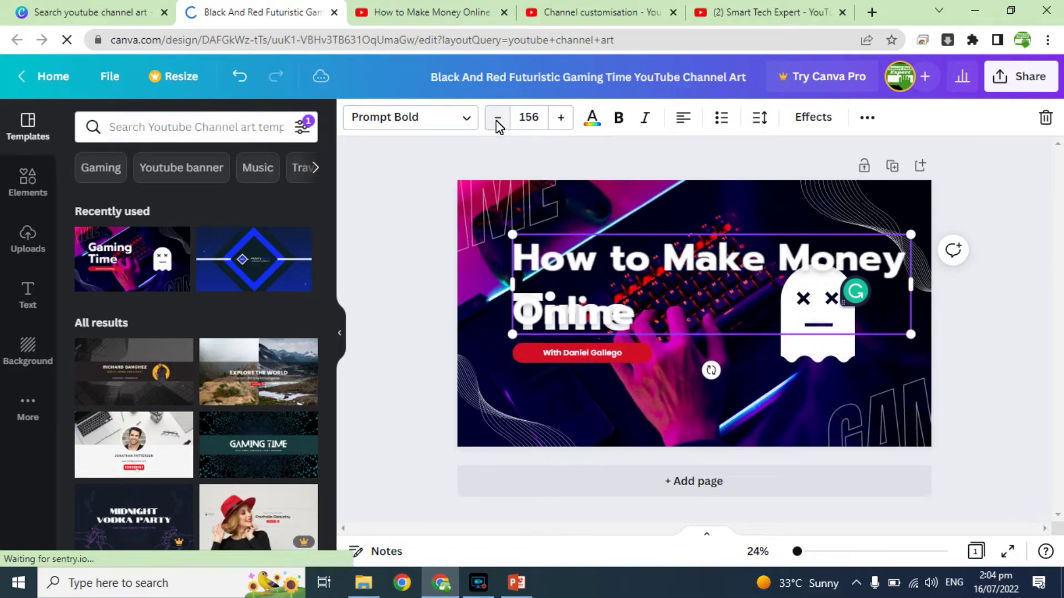
{"action": "left_click_drag", "start_coordinate": [912, 285], "coordinate": [780, 299]}
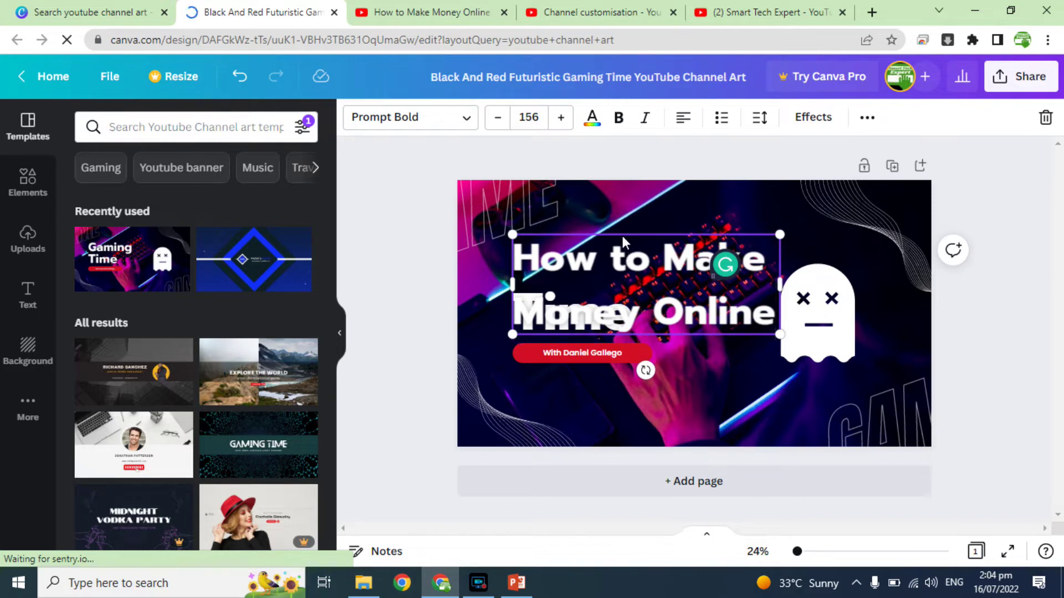
Step: Move the new heading up and delete the leftover "Time" text beneath it
{"action": "left_click_drag", "start_coordinate": [617, 229], "coordinate": [614, 203]}
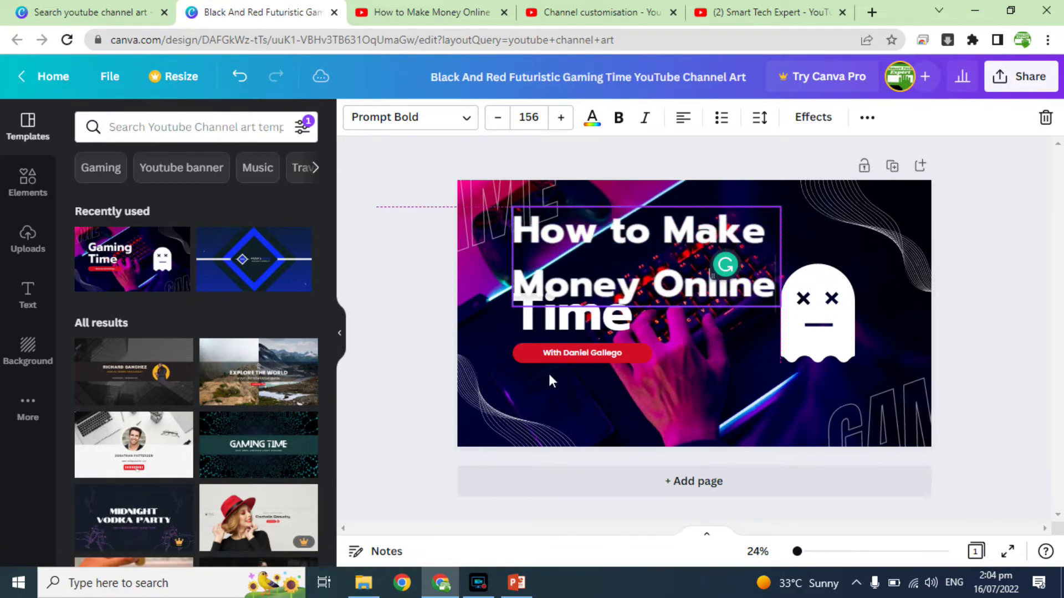
{"action": "left_click", "coordinate": [592, 324]}
{"action": "key", "text": "Delete"}
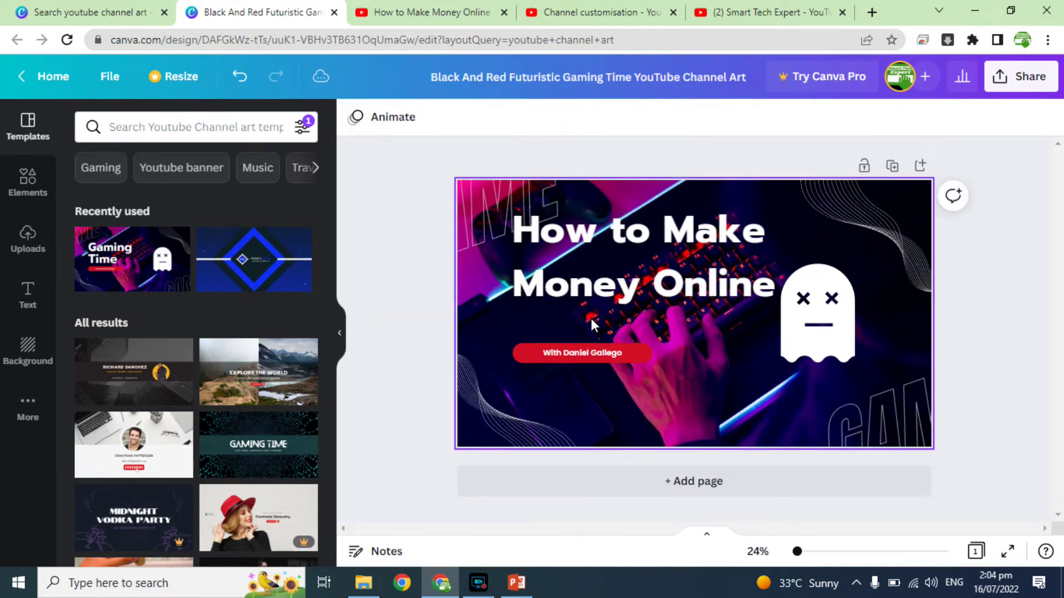
Step: Nudge the heading down until it sits just above the red label
{"action": "left_click", "coordinate": [593, 292]}
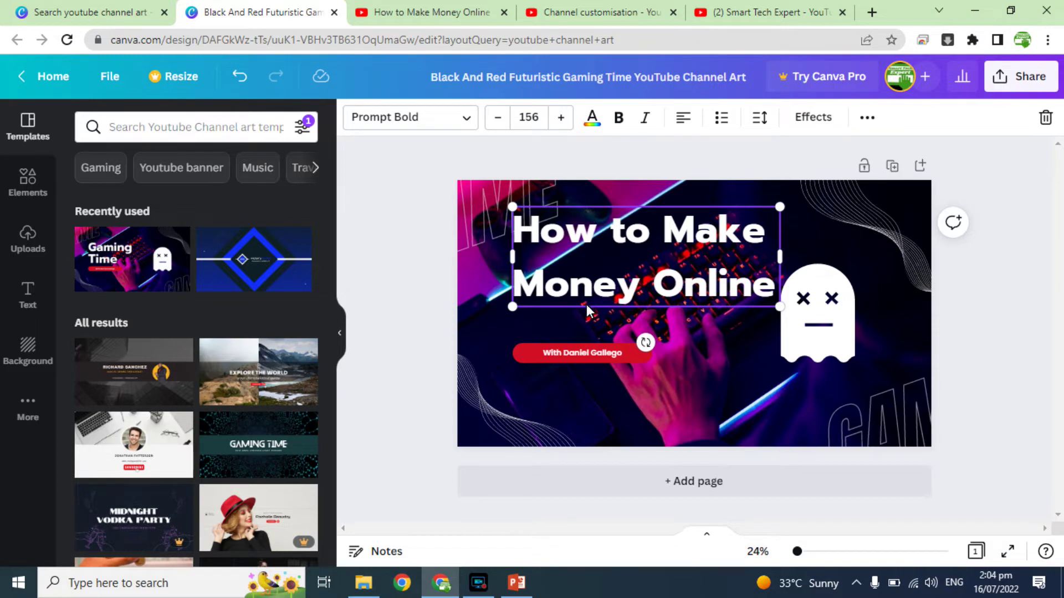
{"action": "key", "text": "Down"}
{"action": "key", "text": "Down"}
{"action": "key", "text": "Down"}
{"action": "key", "text": "Down"}
{"action": "key", "text": "Down"}
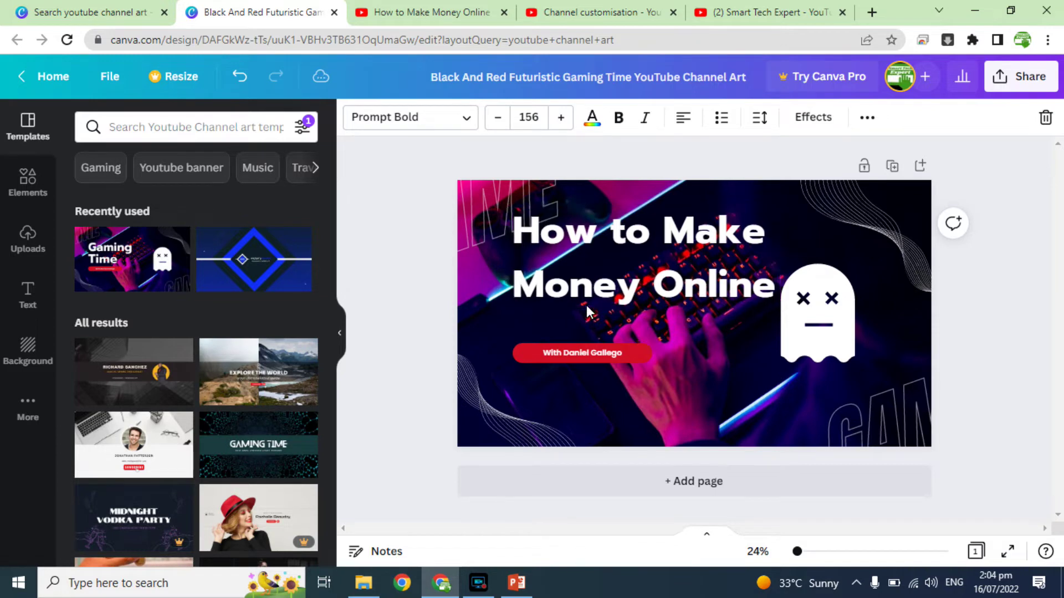
{"action": "key", "text": "Down"}
{"action": "key", "text": "Down"}
{"action": "key", "text": "Down"}
{"action": "key", "text": "Down"}
{"action": "key", "text": "Down"}
{"action": "key", "text": "Down"}
{"action": "key", "text": "Down"}
{"action": "key", "text": "Down"}
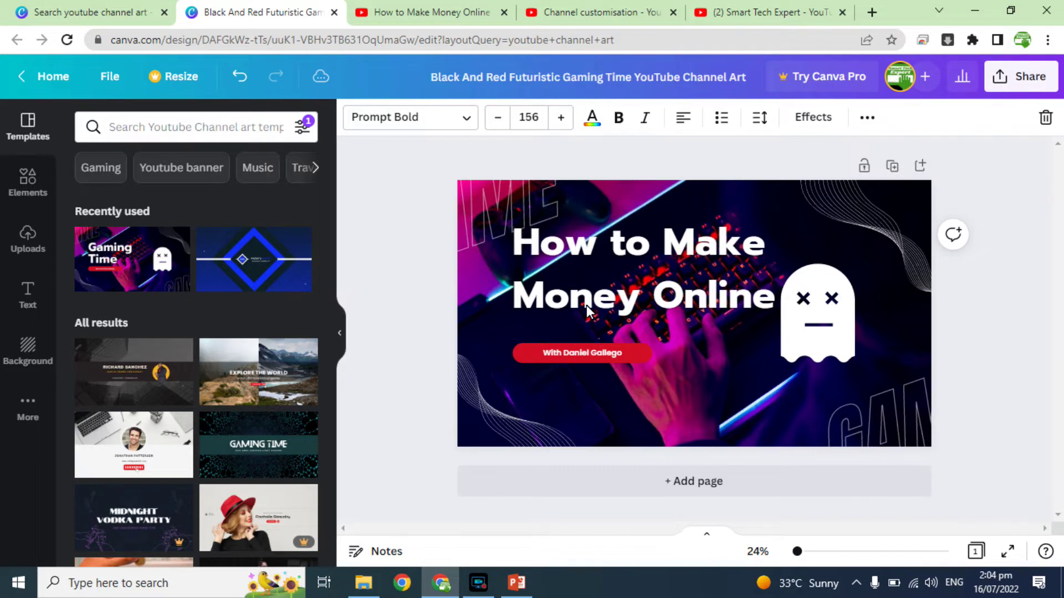
{"action": "key", "text": "Down"}
{"action": "key", "text": "Down"}
{"action": "key", "text": "Down"}
{"action": "key", "text": "Down"}
{"action": "key", "text": "Down"}
{"action": "key", "text": "Down"}
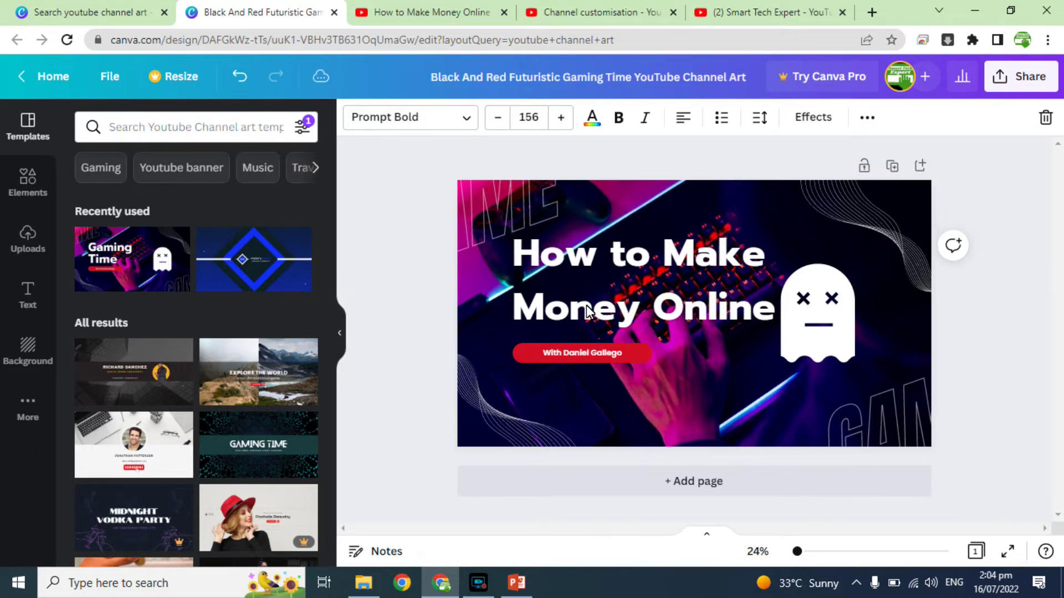
Step: Replace the red label's text with "Earn Money Online"
{"action": "left_click", "coordinate": [573, 351]}
{"action": "left_click", "coordinate": [573, 350]}
{"action": "type", "text": "Earn Money Online"}
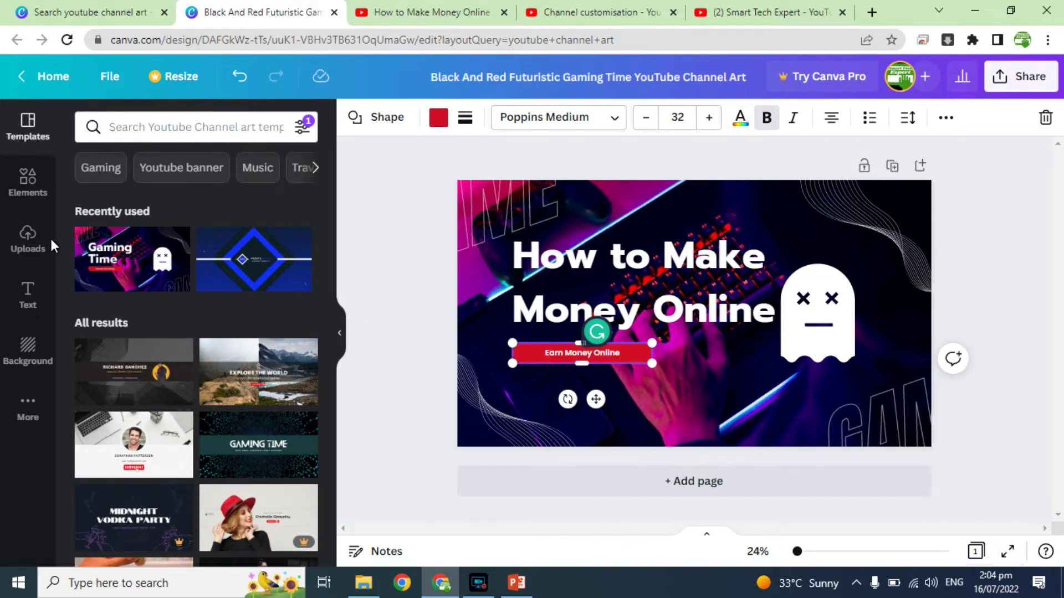
Step: Search the elements library for "dollars"
{"action": "left_click", "coordinate": [29, 174]}
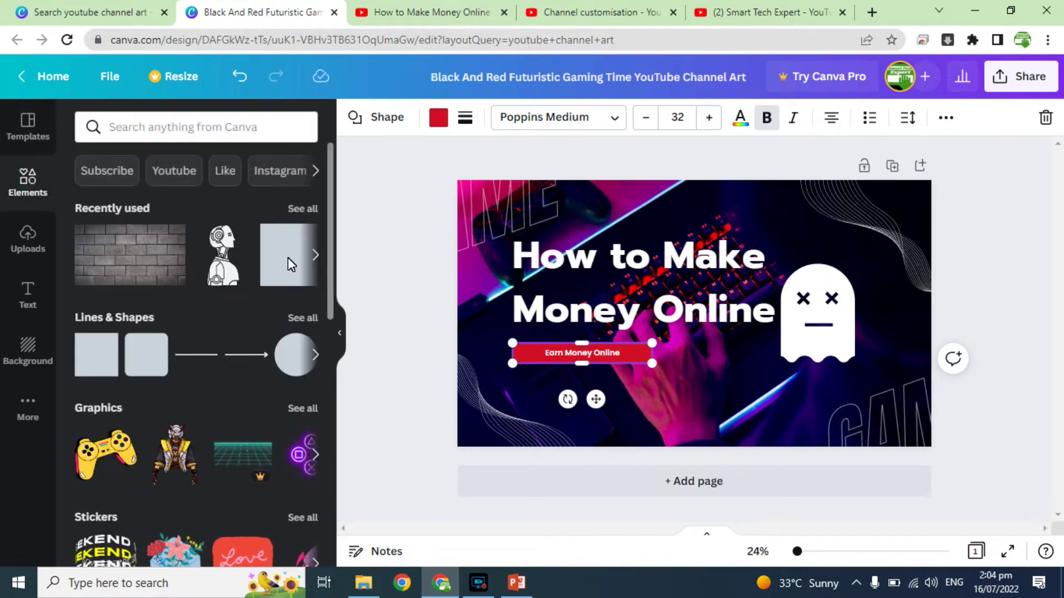
{"action": "left_click", "coordinate": [211, 129]}
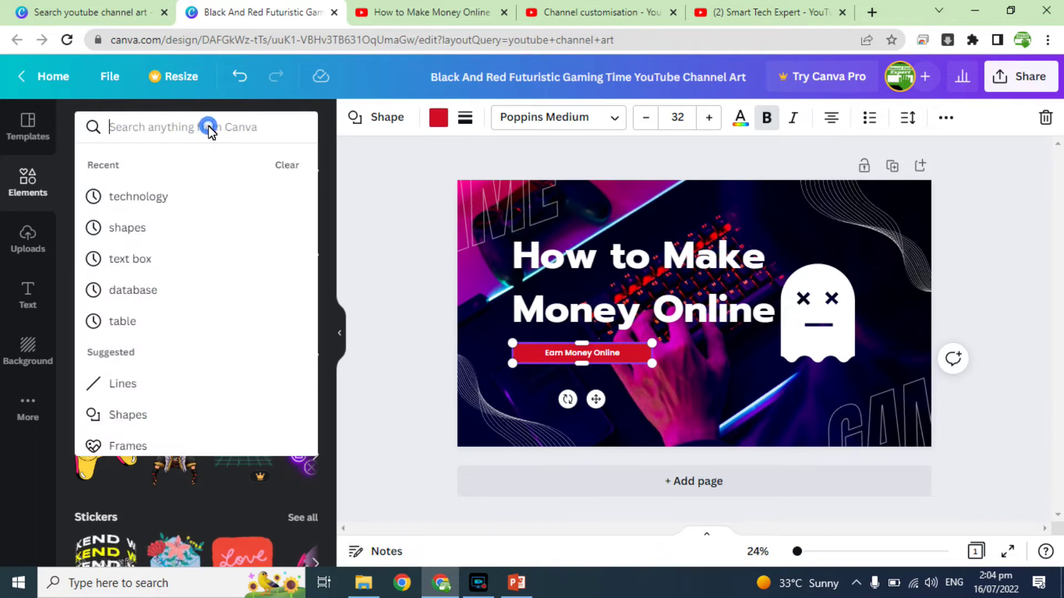
{"action": "type", "text": "dollar"}
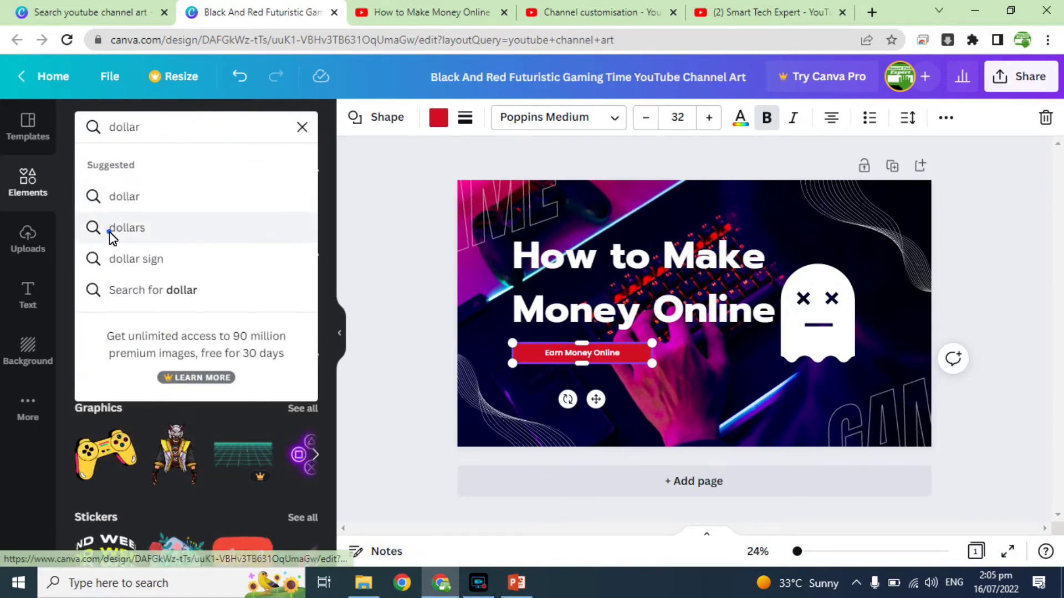
{"action": "left_click", "coordinate": [111, 230]}
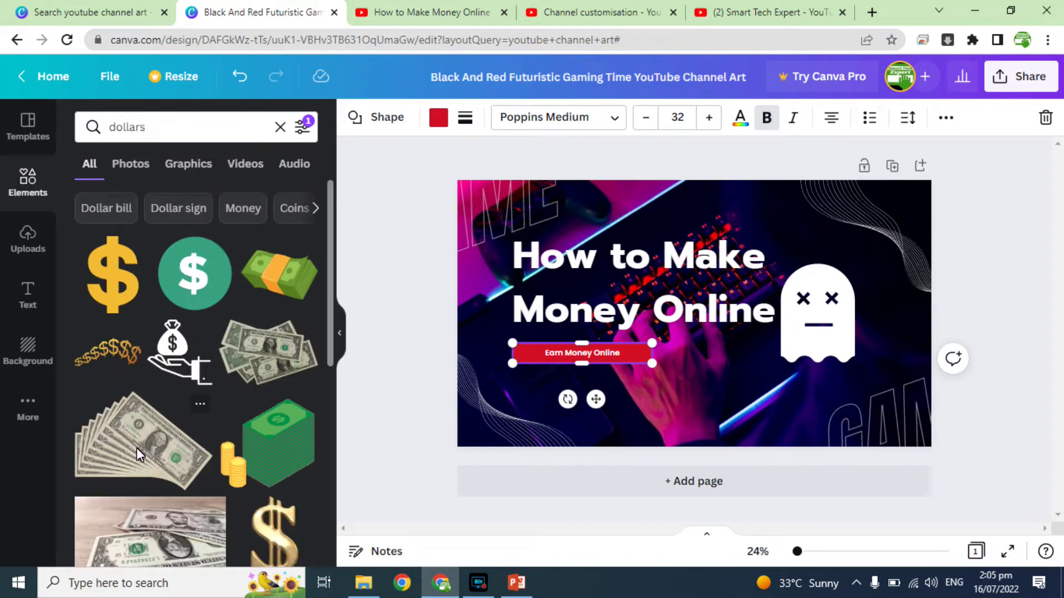
Step: Add the fanned dollar bills, shrink them to under half size, and place them below the heading beside the red label
{"action": "left_click", "coordinate": [136, 447]}
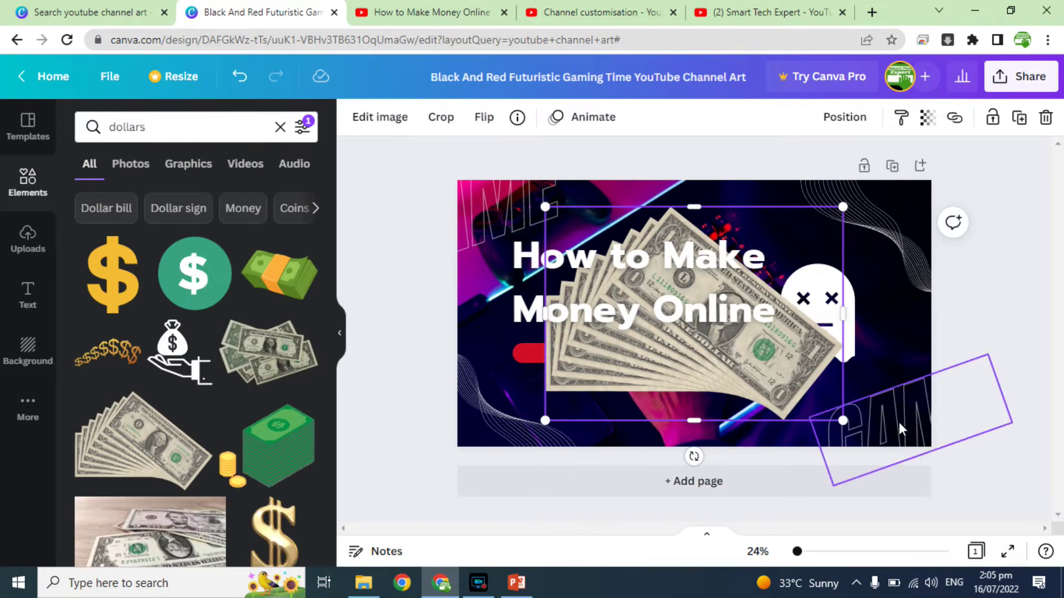
{"action": "left_click_drag", "start_coordinate": [843, 421], "coordinate": [677, 301]}
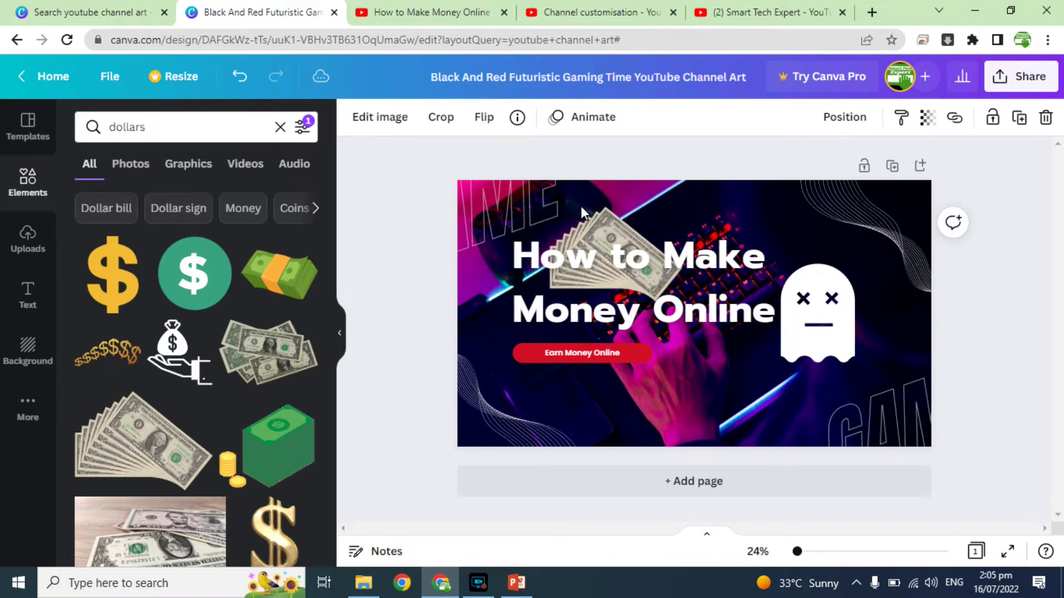
{"action": "left_click_drag", "start_coordinate": [736, 392], "coordinate": [733, 390]}
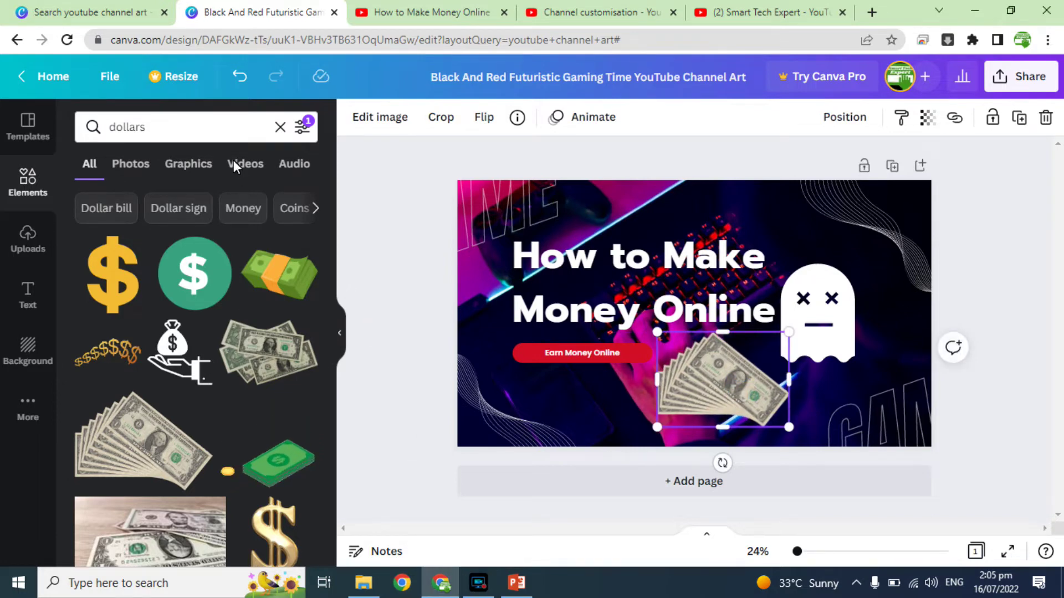
Step: Replace the ghost graphic with the yellow dollar sign, positioned beside the heading
{"action": "left_click", "coordinate": [121, 274]}
{"action": "left_click_drag", "start_coordinate": [696, 350], "coordinate": [821, 306]}
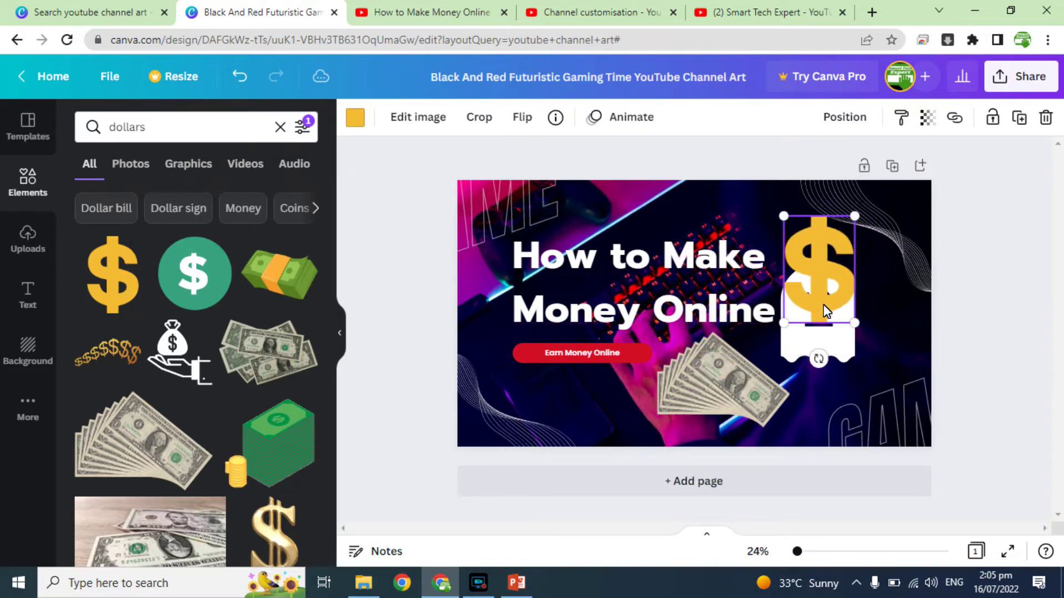
{"action": "left_click", "coordinate": [828, 348]}
{"action": "key", "text": "Delete"}
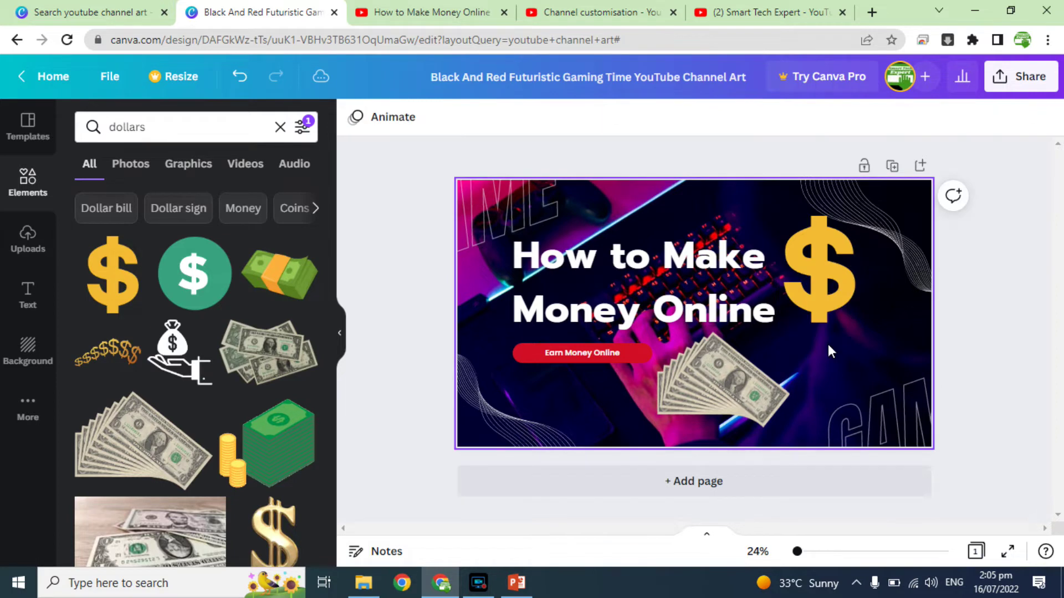
{"action": "left_click_drag", "start_coordinate": [820, 308], "coordinate": [822, 327]}
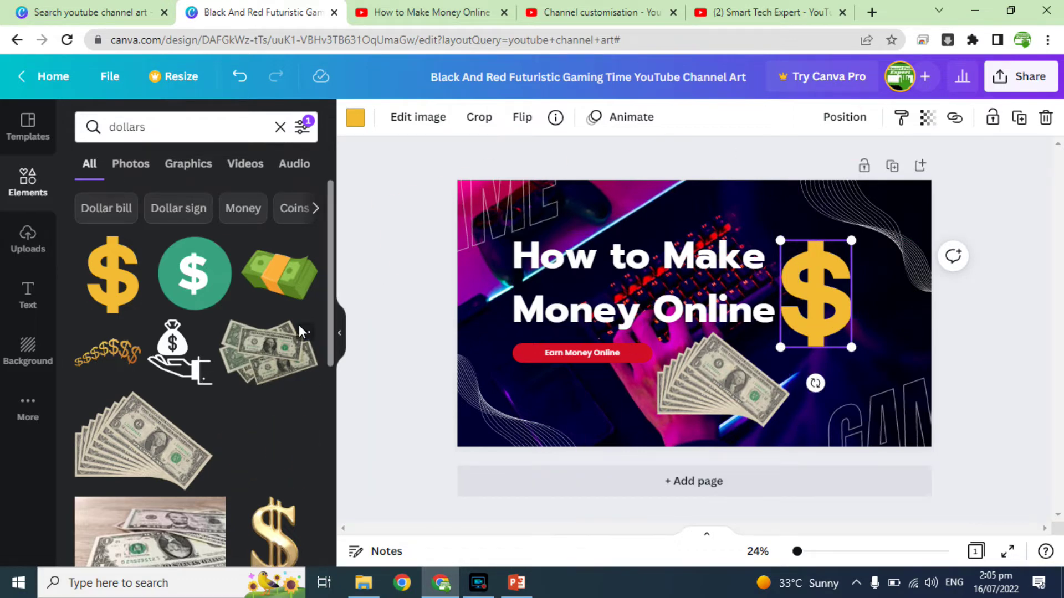
Step: Search the elements library for "currency"
{"action": "double_click", "coordinate": [158, 131]}
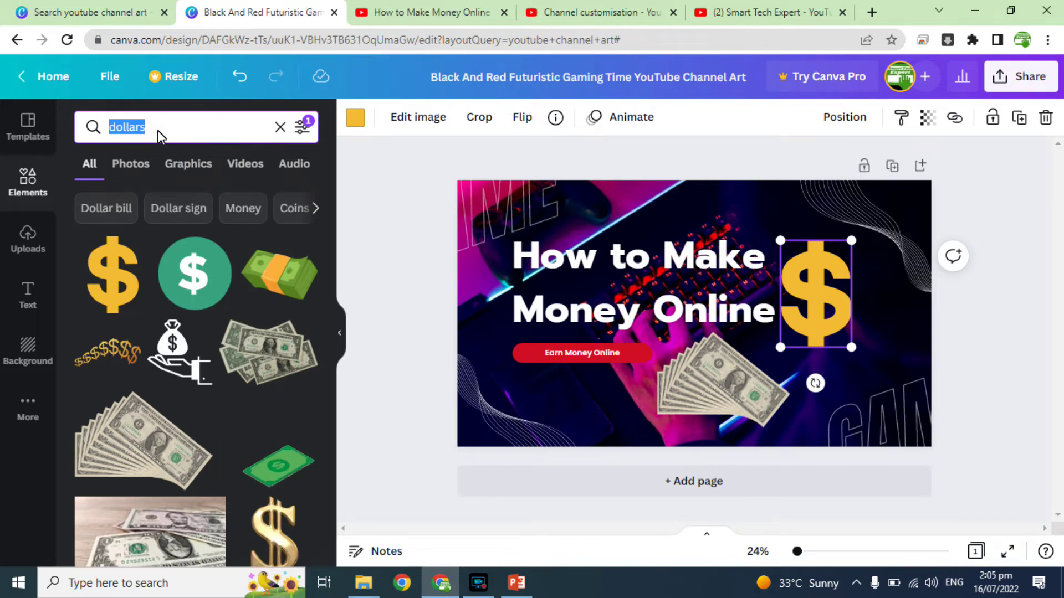
{"action": "type", "text": "currency"}
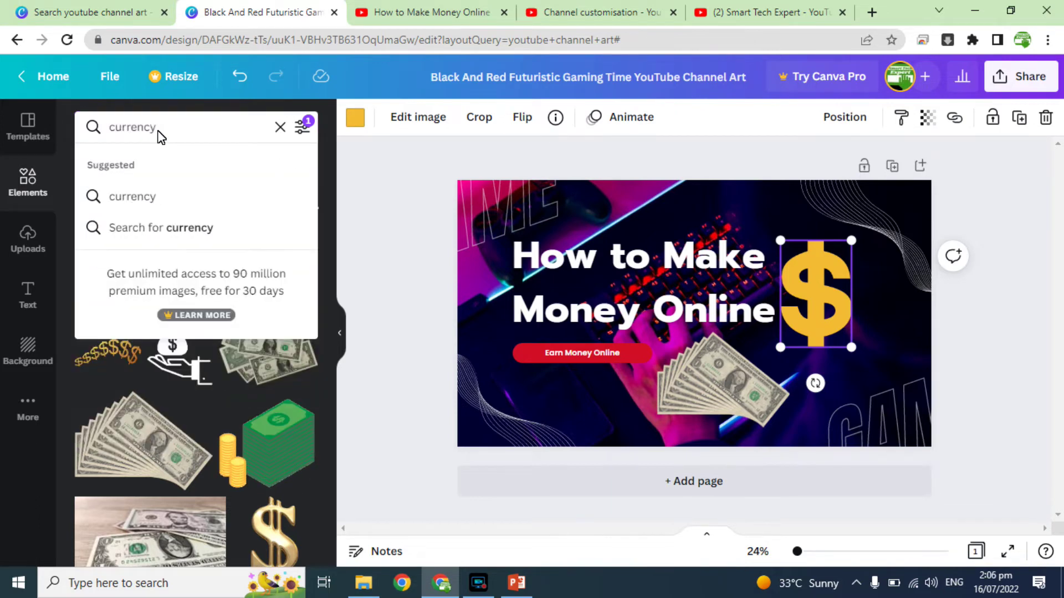
{"action": "key", "text": "Return"}
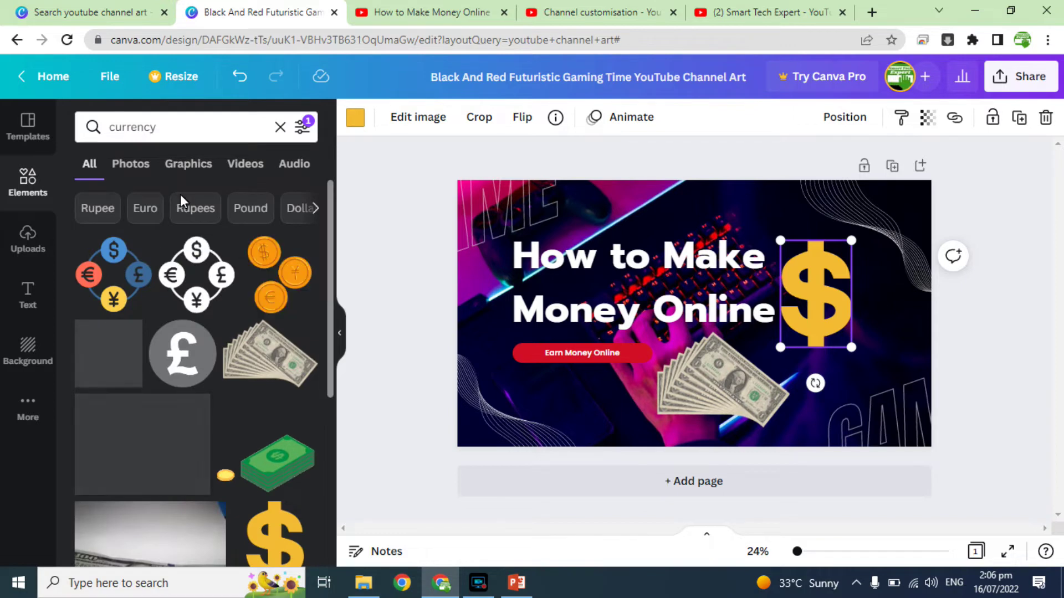
Step: Search the elements for "online" and place the woman-with-laptop illustration in the banner's lower-right corner
{"action": "double_click", "coordinate": [144, 128]}
{"action": "type", "text": "online"}
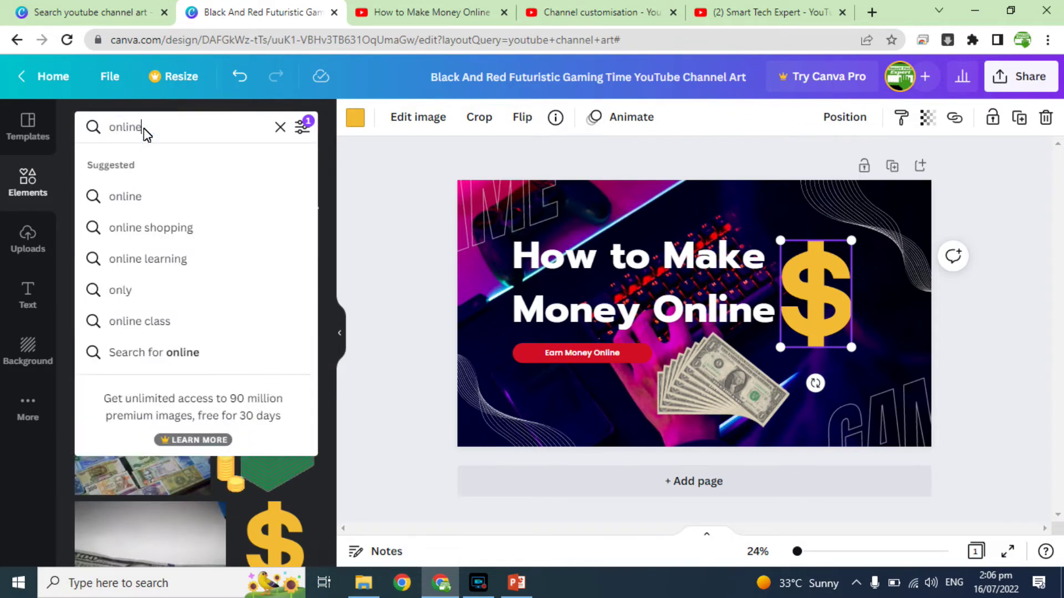
{"action": "key", "text": "Return"}
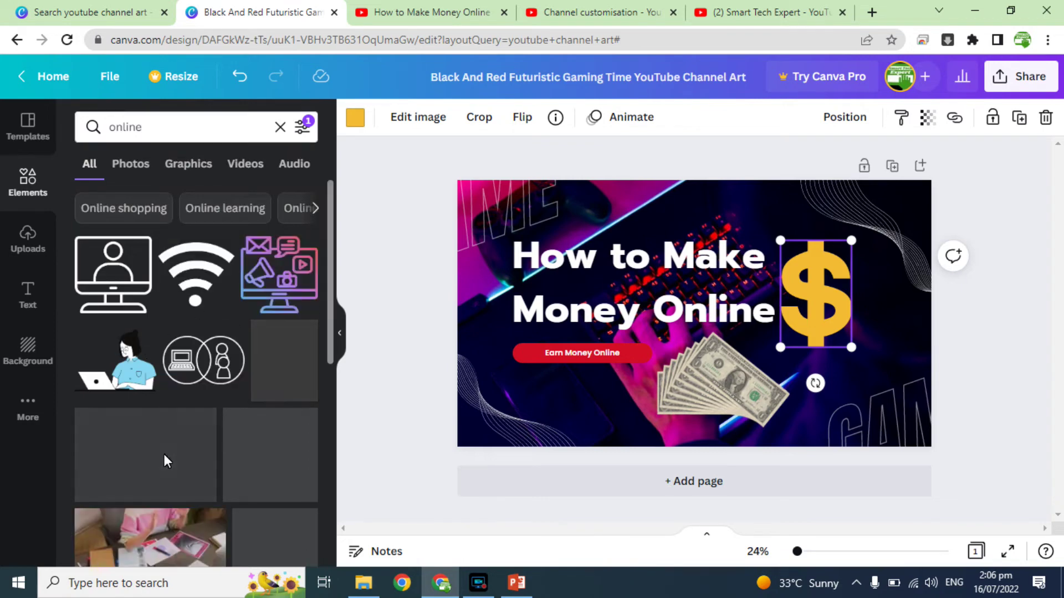
{"action": "left_click", "coordinate": [119, 378]}
{"action": "left_click_drag", "start_coordinate": [718, 348], "coordinate": [874, 417]}
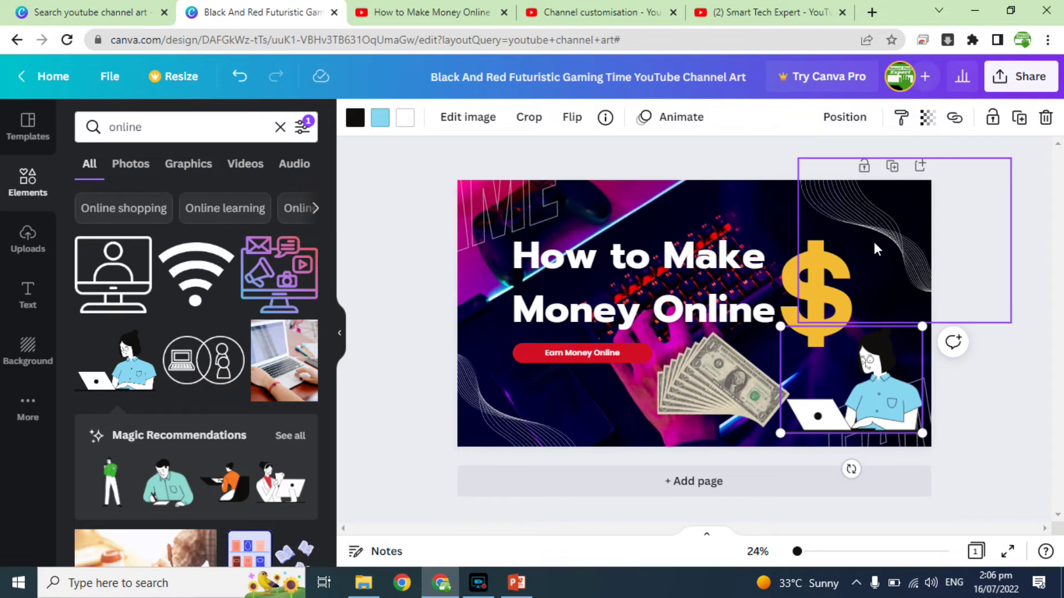
Step: Download the finished banner as a PNG file
{"action": "left_click", "coordinate": [1025, 79]}
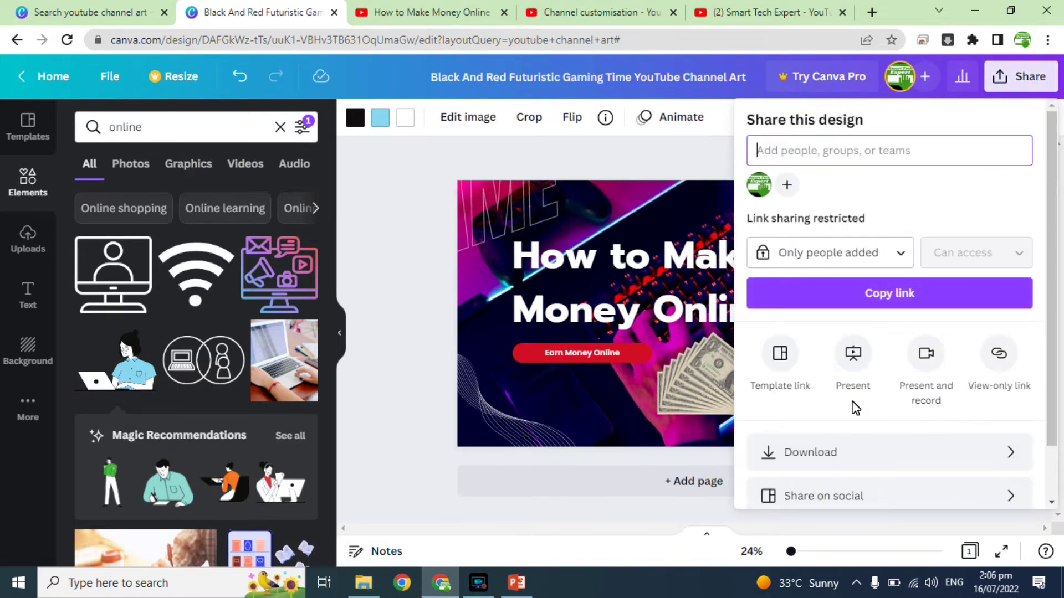
{"action": "left_click", "coordinate": [814, 452]}
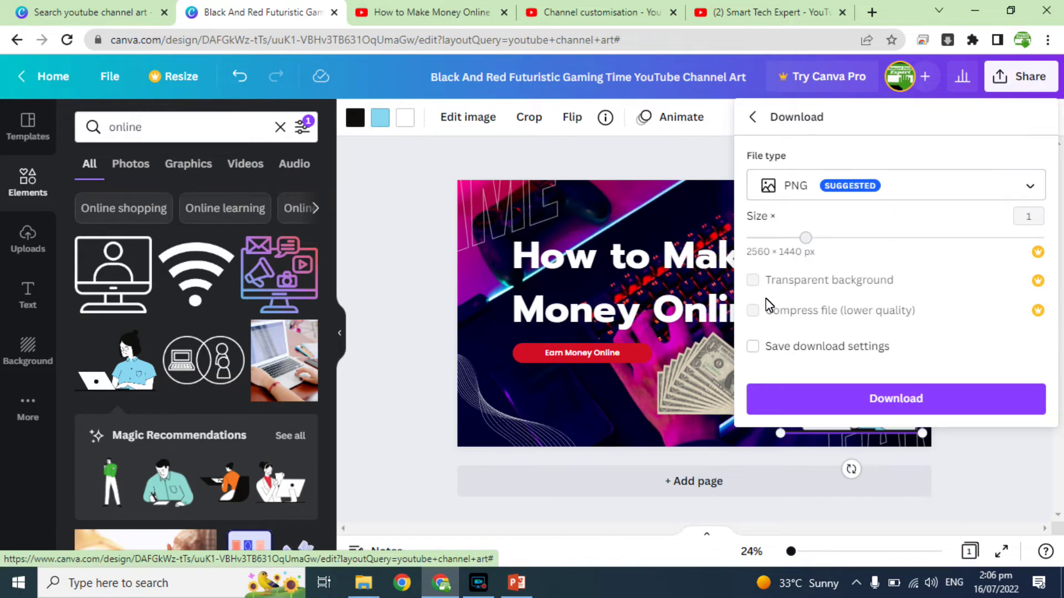
{"action": "left_click", "coordinate": [867, 399]}
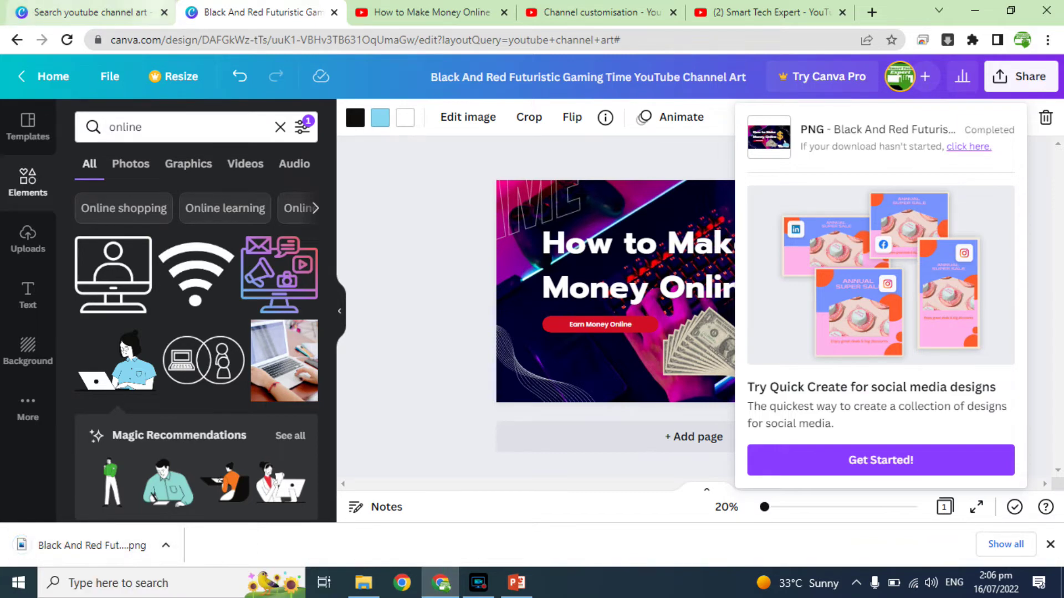
Step: Switch to YouTube Studio, upload the downloaded banner PNG from the Downloads folder as the channel's banner image, and accept its crop
{"action": "left_click", "coordinate": [451, 12]}
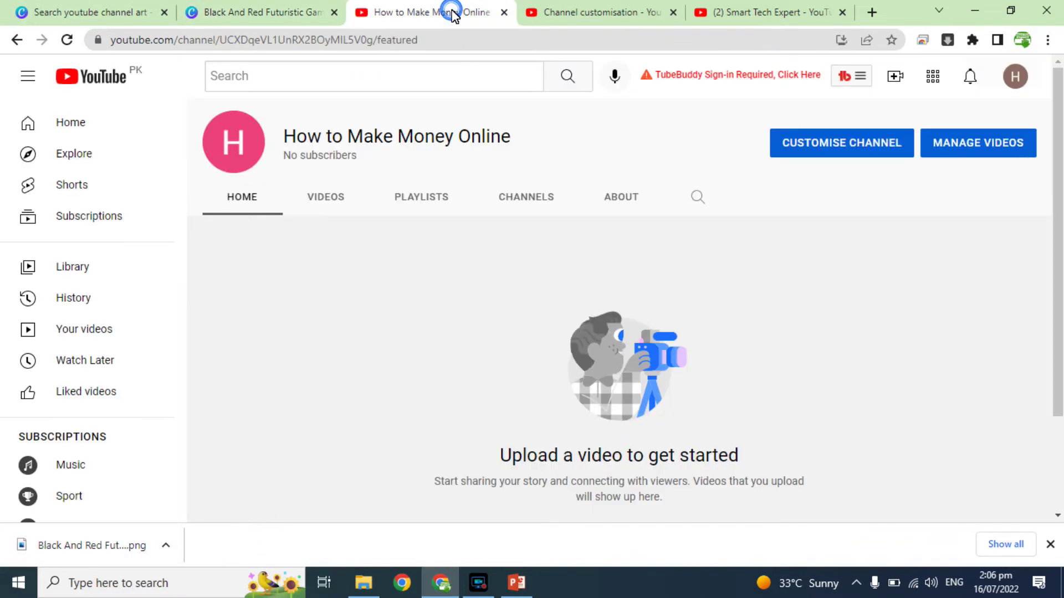
{"action": "left_click", "coordinate": [560, 13]}
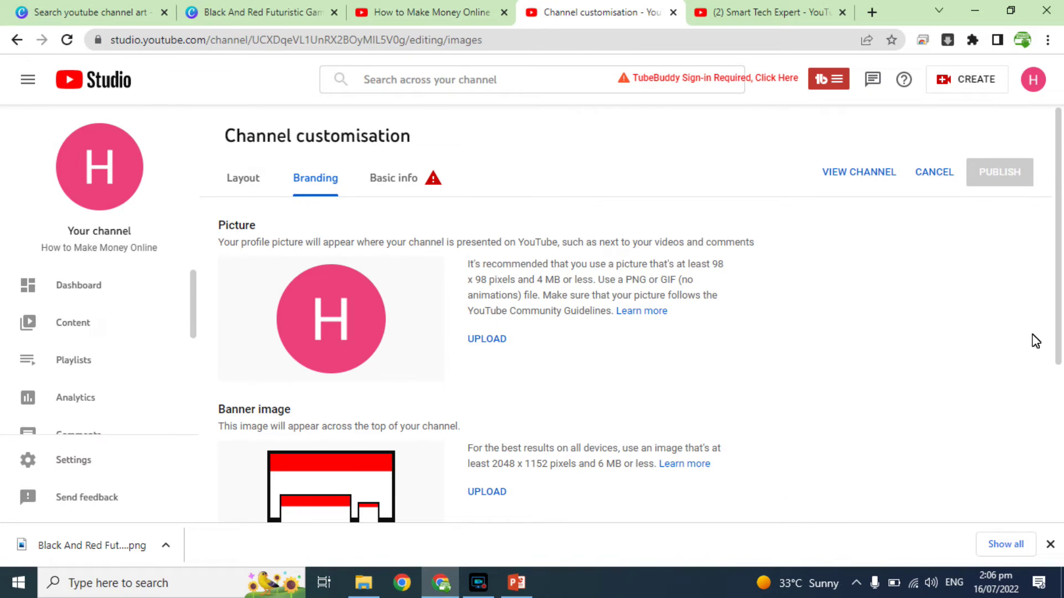
{"action": "scroll", "coordinate": [1058, 313], "scroll_direction": "down", "scroll_amount": 2}
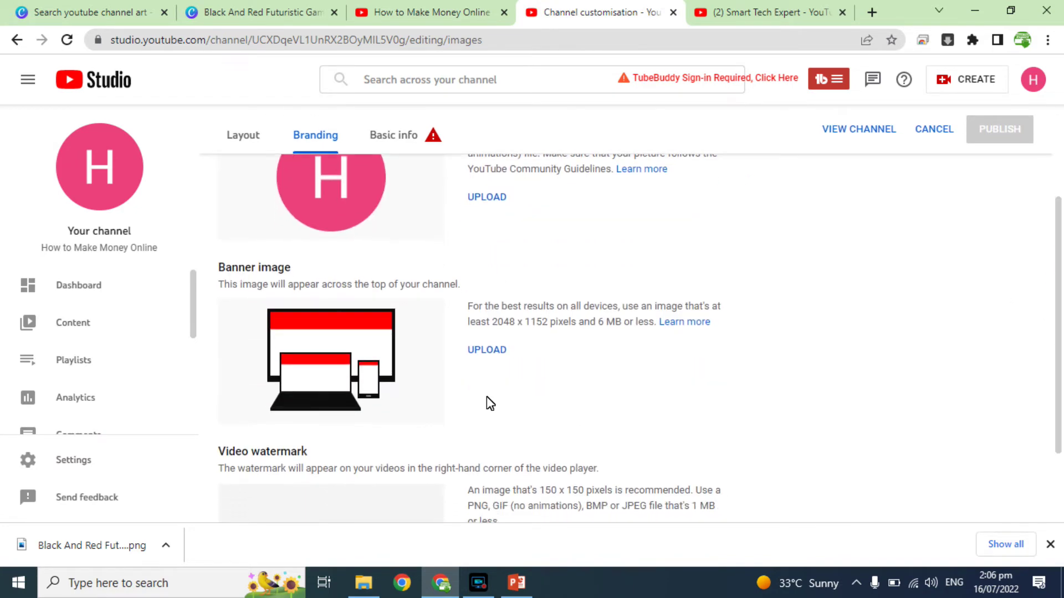
{"action": "left_click", "coordinate": [486, 351]}
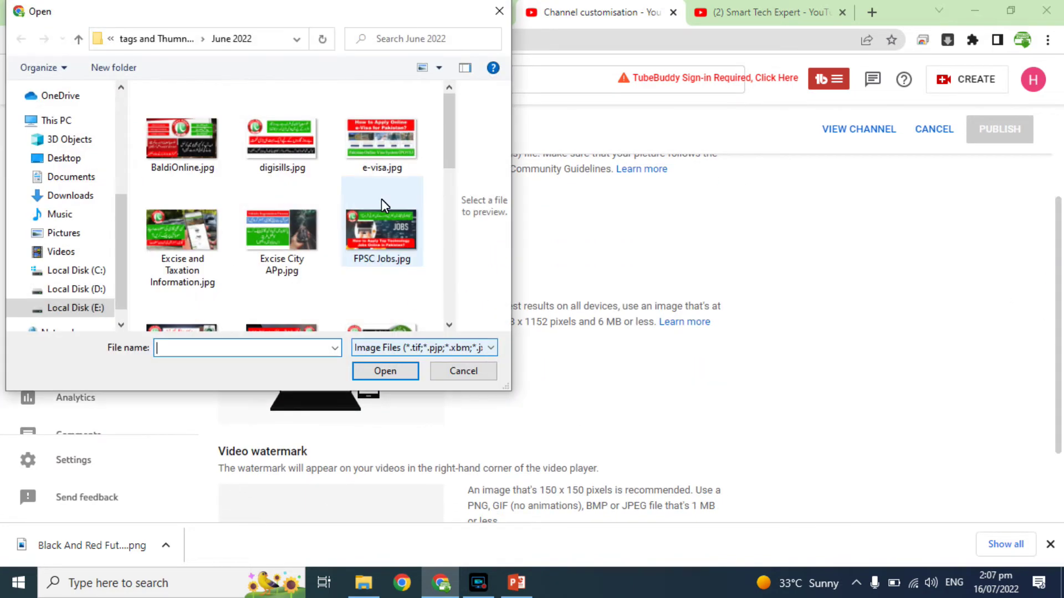
{"action": "left_click", "coordinate": [69, 195]}
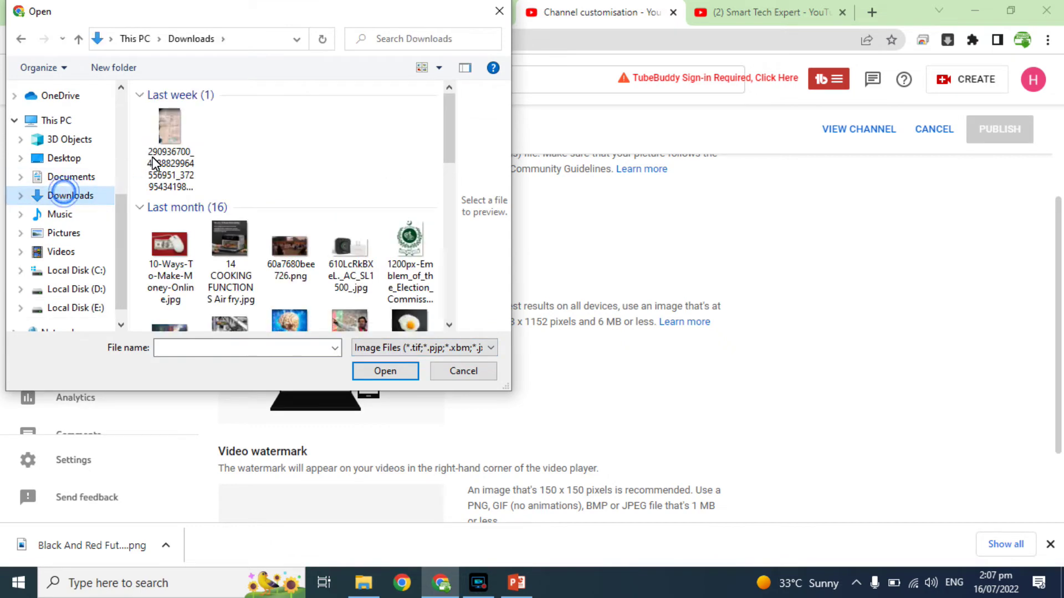
{"action": "double_click", "coordinate": [172, 133]}
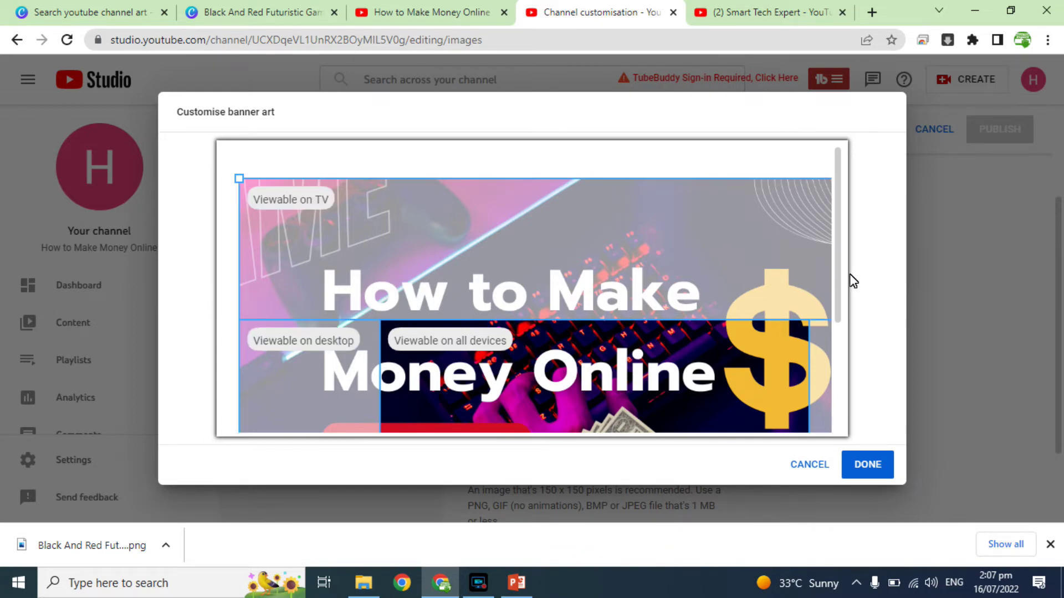
{"action": "left_click_drag", "start_coordinate": [837, 276], "coordinate": [848, 437]}
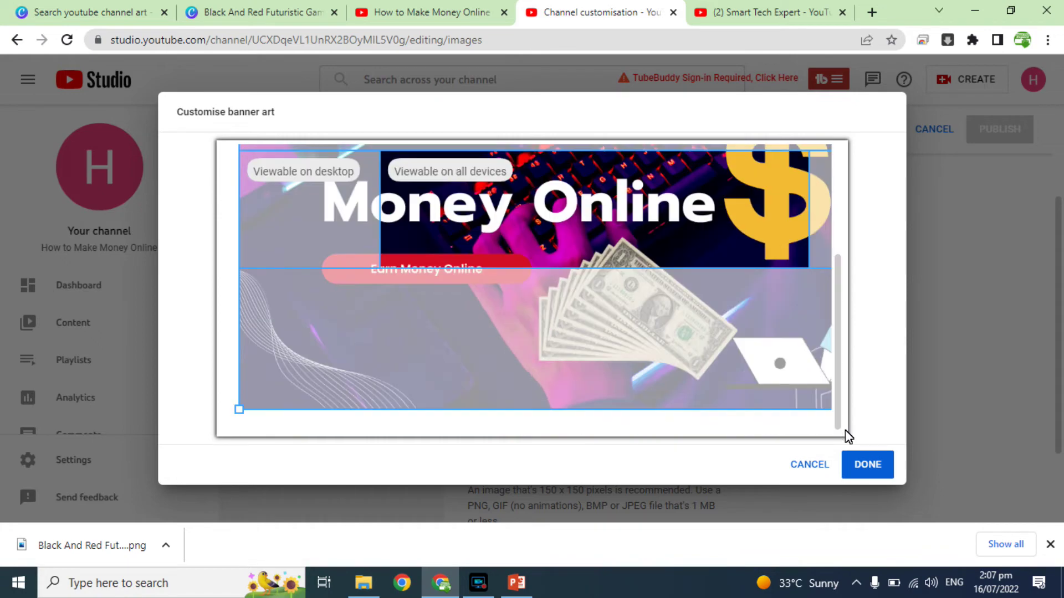
{"action": "left_click", "coordinate": [864, 475]}
{"action": "left_click", "coordinate": [860, 454]}
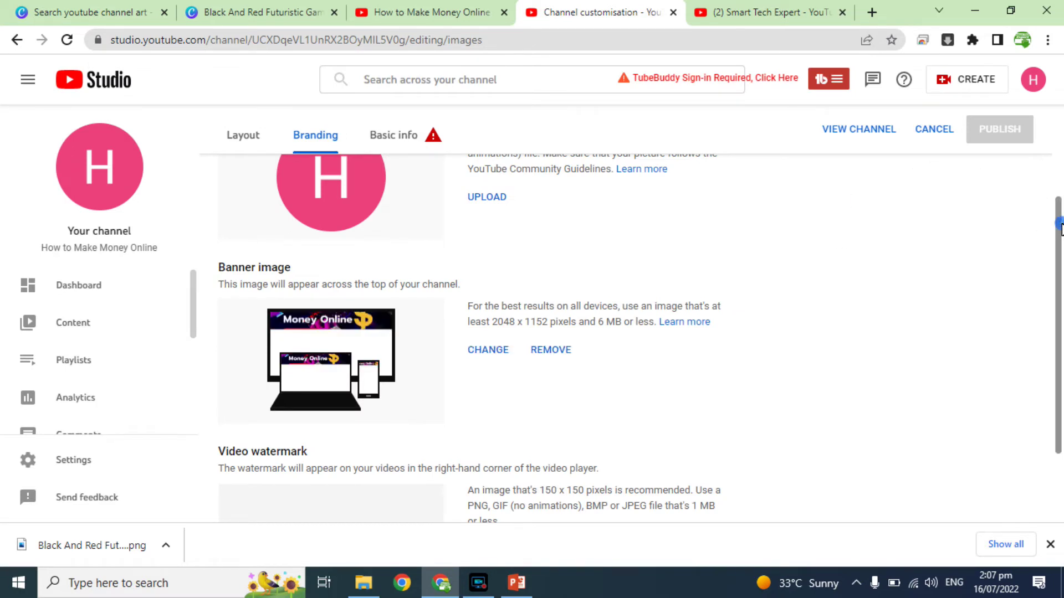
Step: Reload the How to Make Money Online channel page and compare its displayed banner with the full design in Canva
{"action": "left_click_drag", "start_coordinate": [1059, 224], "coordinate": [1060, 207]}
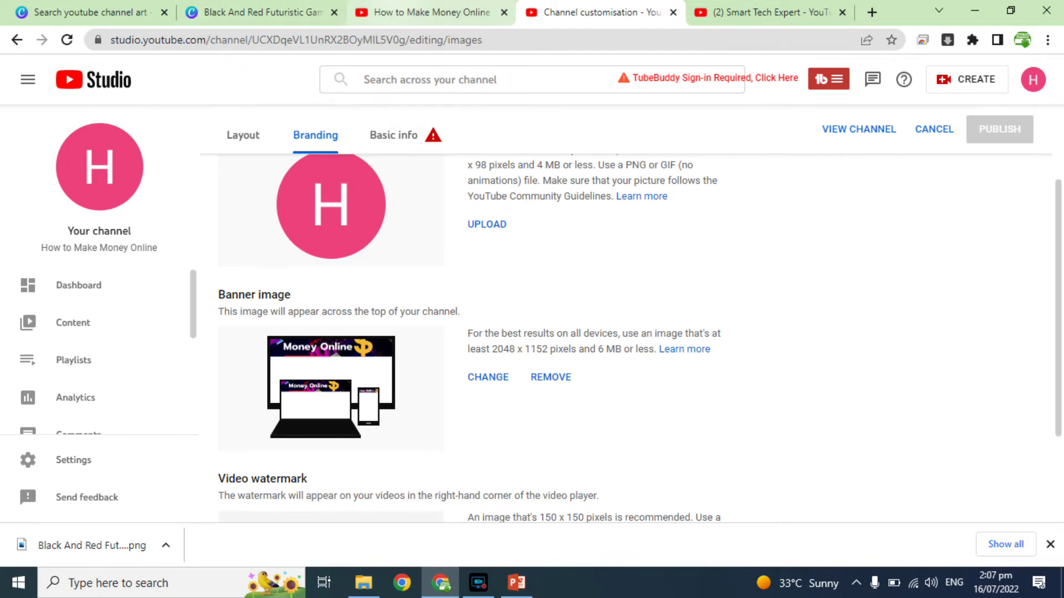
{"action": "left_click", "coordinate": [408, 16]}
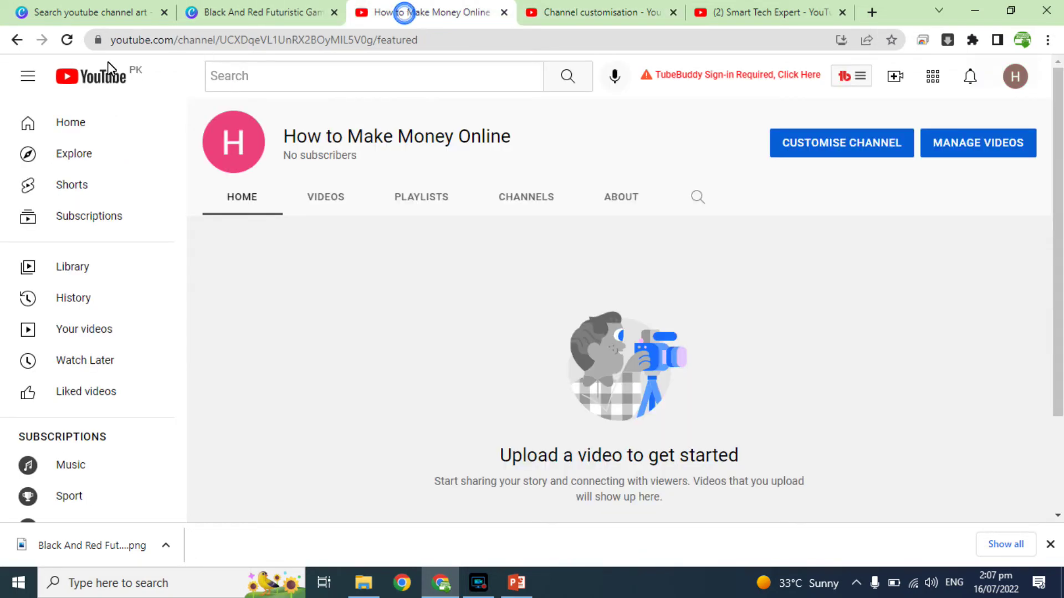
{"action": "left_click", "coordinate": [67, 41]}
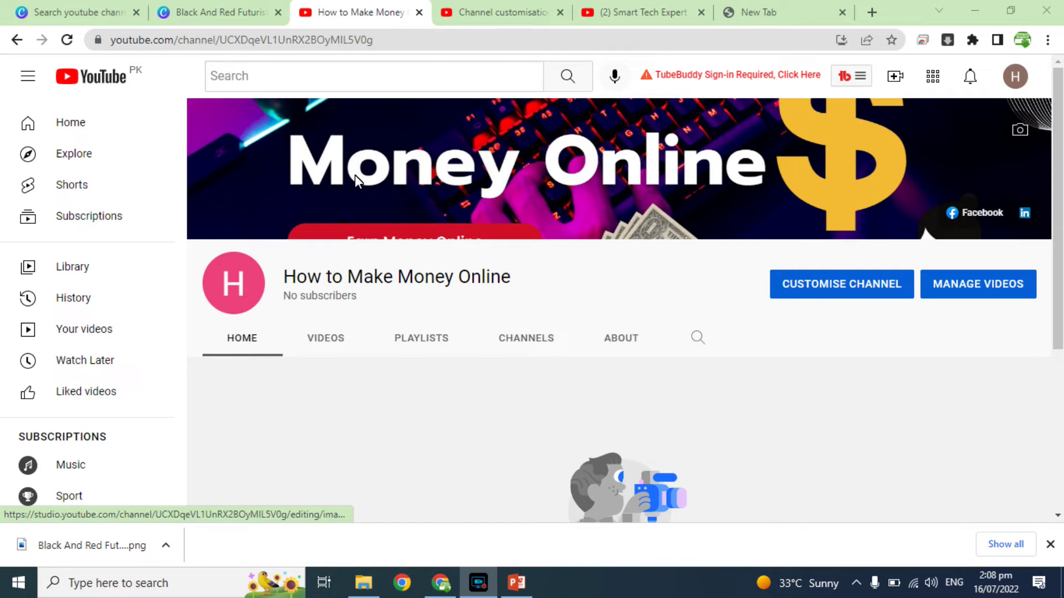
{"action": "left_click", "coordinate": [203, 20]}
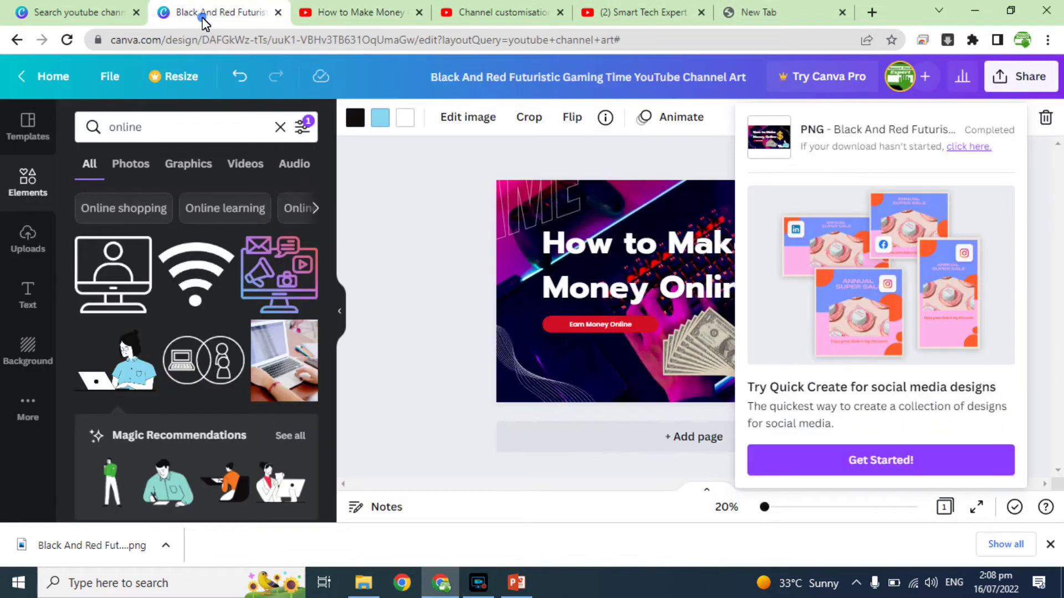
{"action": "left_click", "coordinate": [584, 469]}
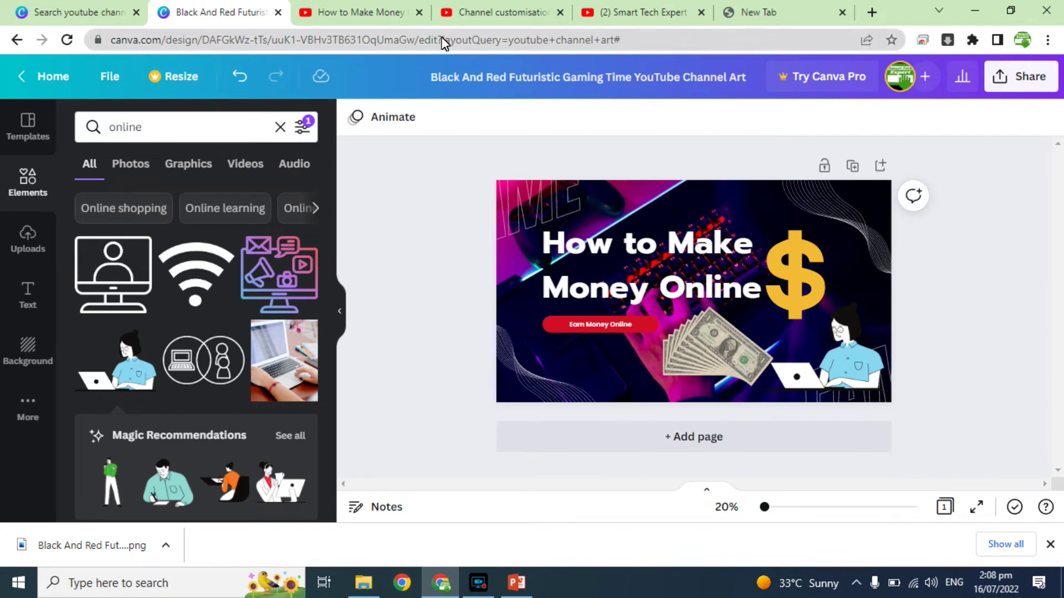
{"action": "left_click", "coordinate": [397, 24]}
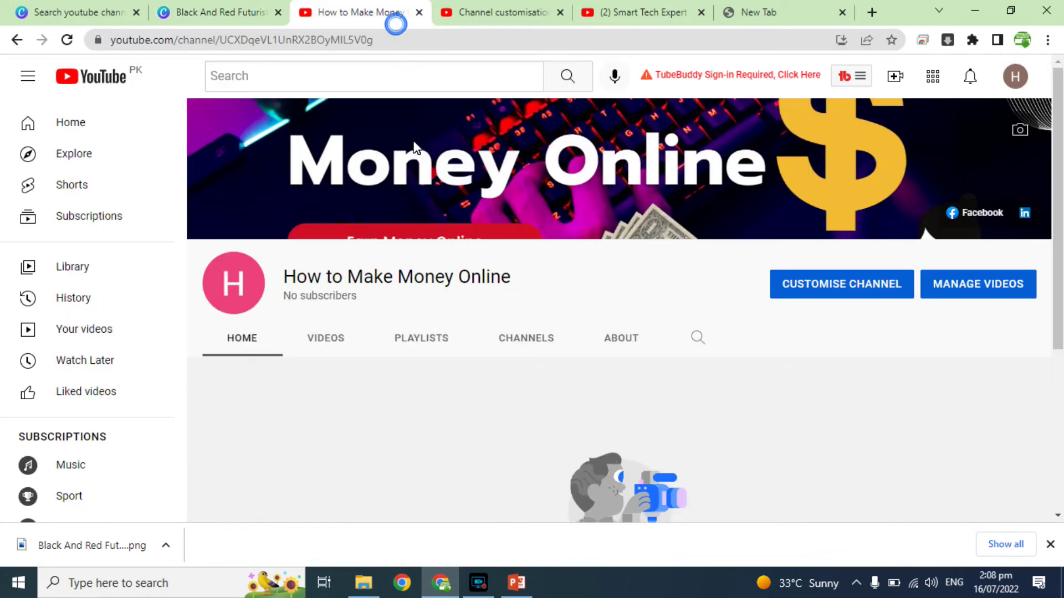
Step: In the Canva design, shrink the "How to Make Money Online" heading and fit it onto a single line
{"action": "left_click", "coordinate": [230, 9]}
{"action": "left_click", "coordinate": [675, 284]}
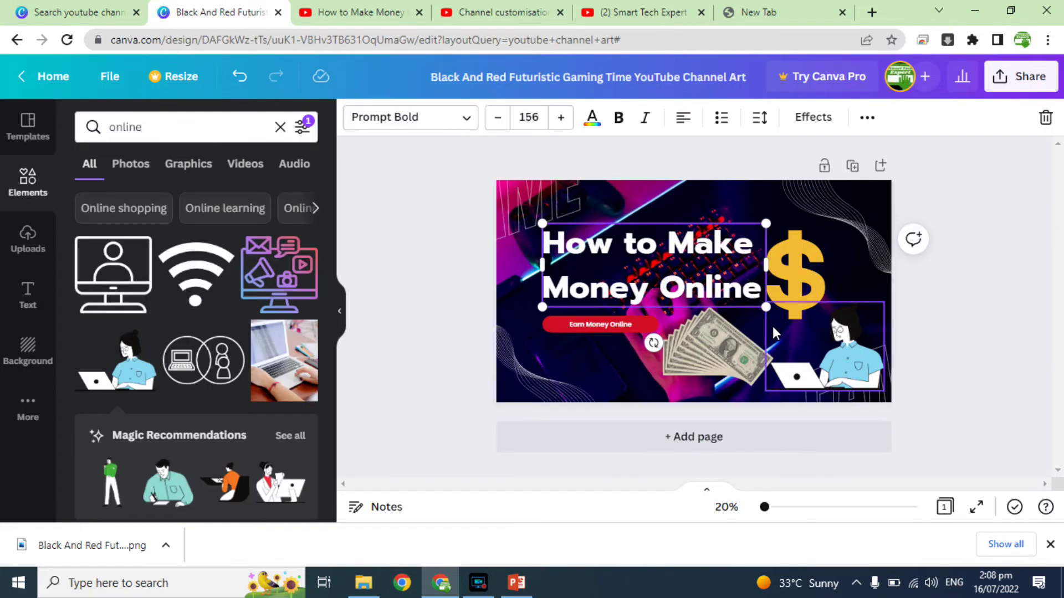
{"action": "left_click_drag", "start_coordinate": [748, 313], "coordinate": [685, 296]}
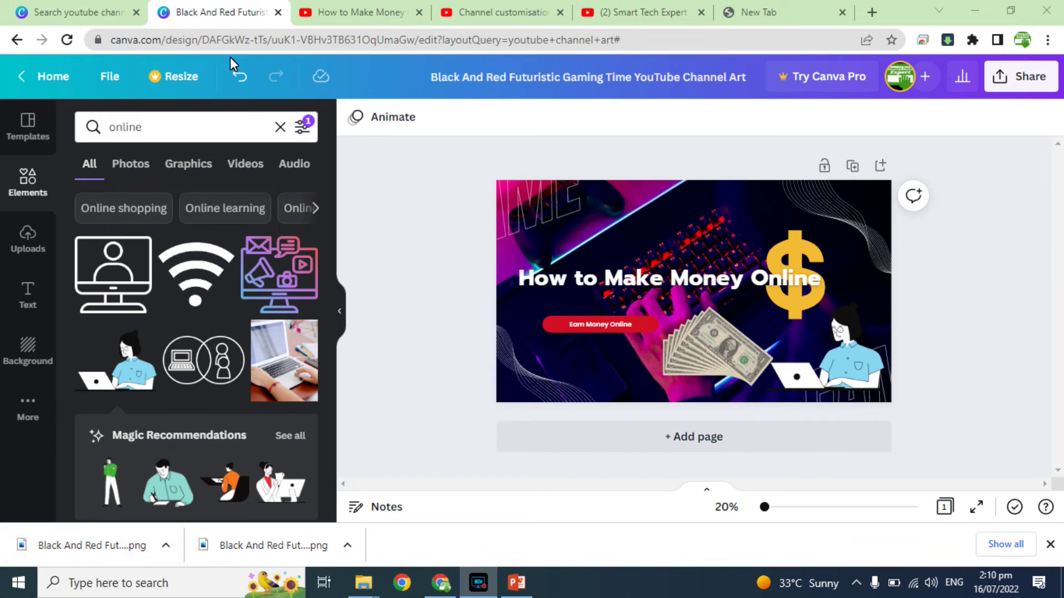
Step: In YouTube Studio, remove the current banner image and upload the revised banner PNG from the Downloads folder
{"action": "left_click", "coordinate": [481, 15]}
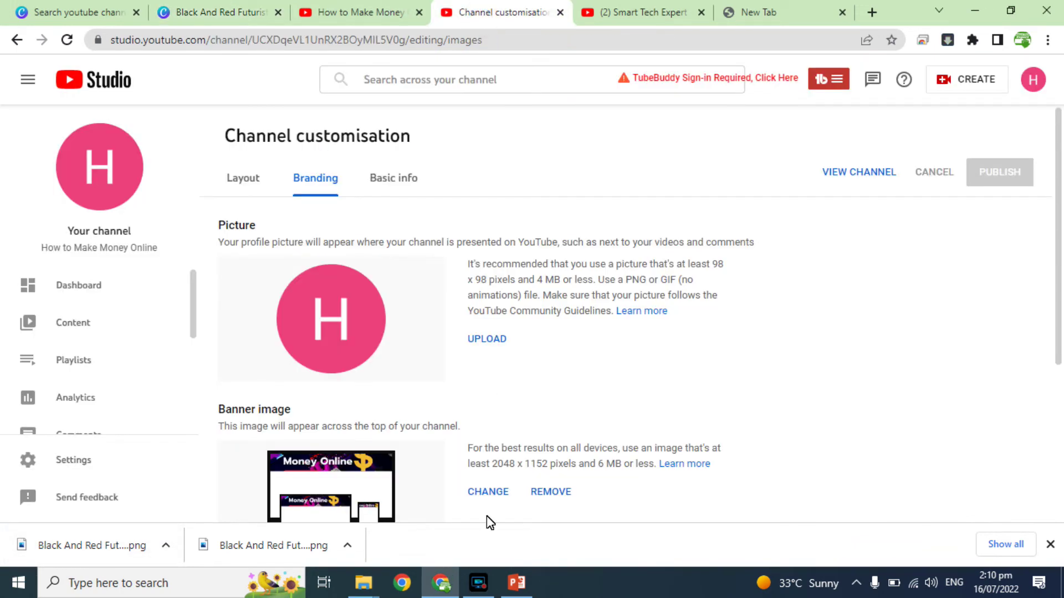
{"action": "left_click", "coordinate": [536, 492]}
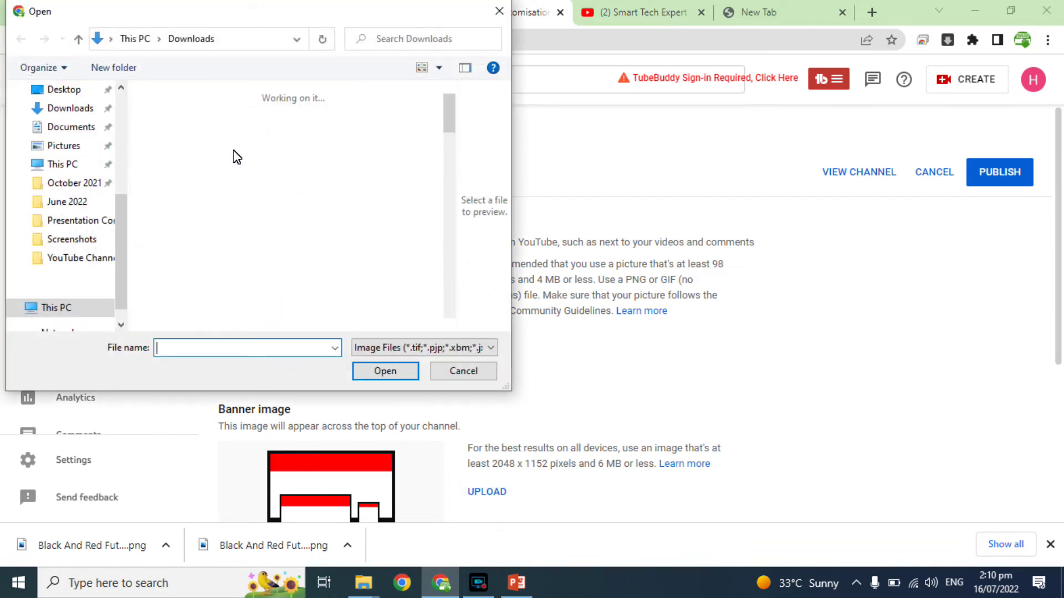
{"action": "double_click", "coordinate": [167, 133]}
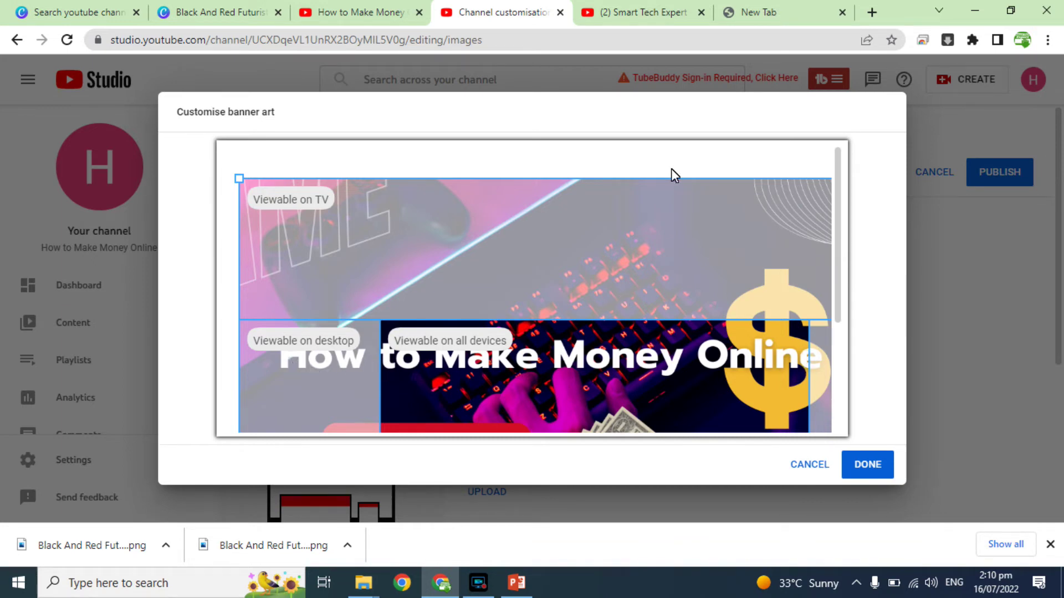
Step: In the Canva design, narrow the heading's text box clear of the dollar sign and reduce its font size to 78.7
{"action": "left_click", "coordinate": [258, 16]}
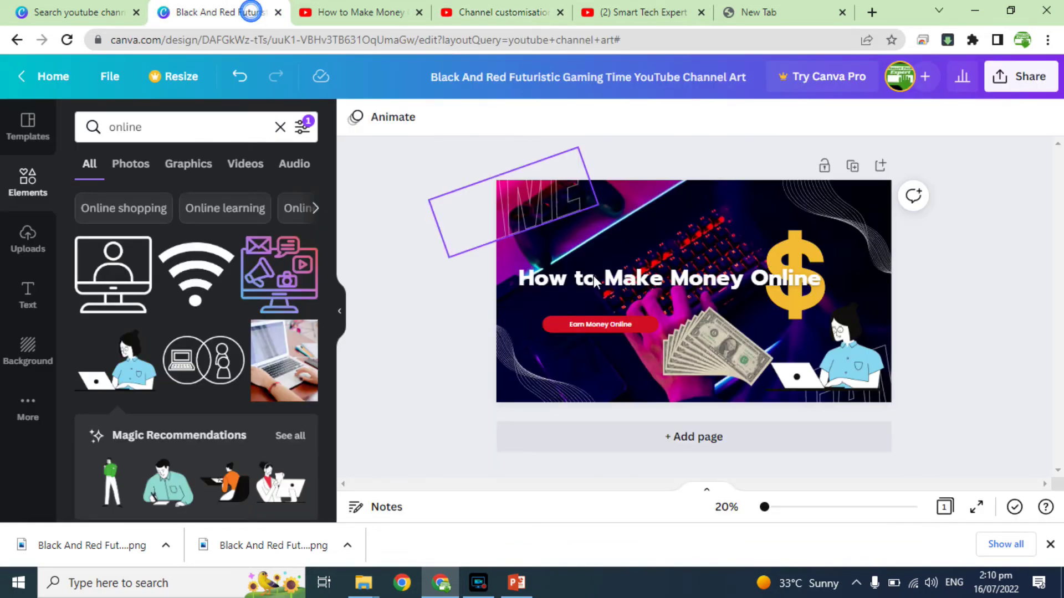
{"action": "left_click", "coordinate": [658, 292]}
{"action": "left_click_drag", "start_coordinate": [836, 287], "coordinate": [745, 292]}
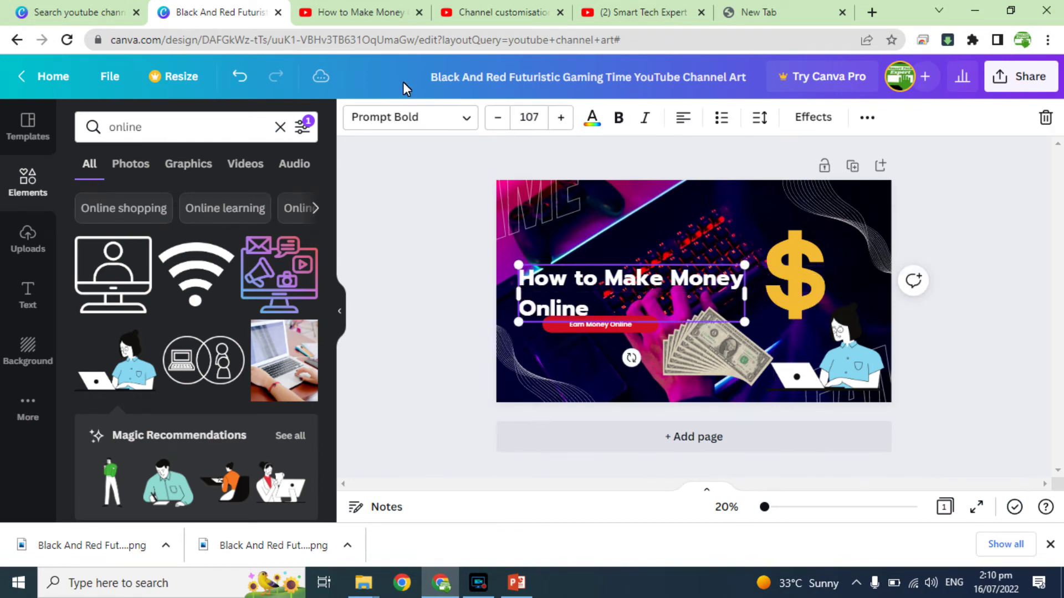
{"action": "left_click", "coordinate": [498, 117]}
{"action": "left_click", "coordinate": [498, 117]}
{"action": "left_click", "coordinate": [498, 118]}
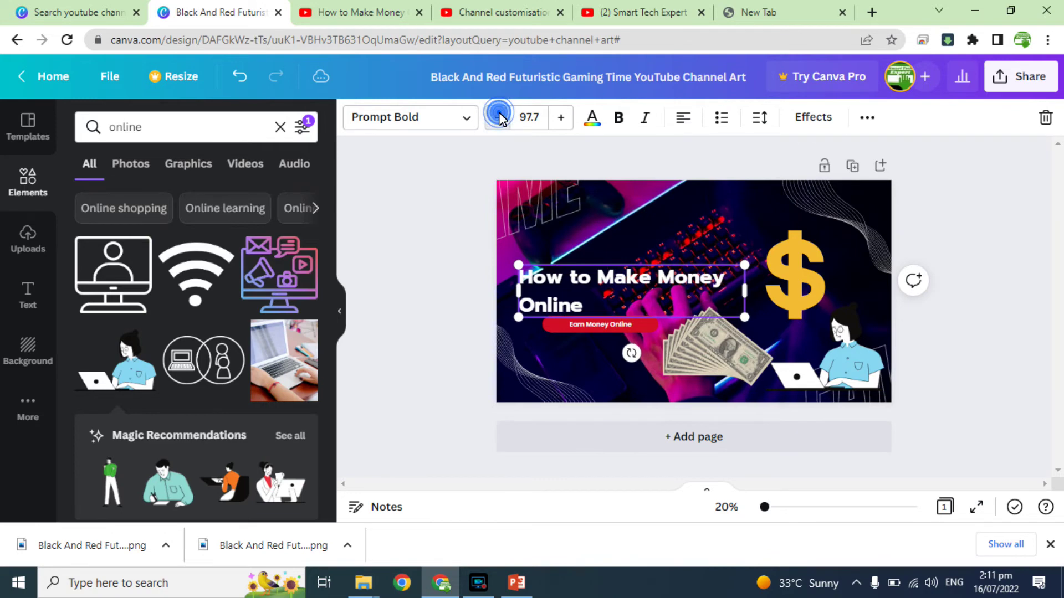
{"action": "left_click", "coordinate": [498, 117]}
{"action": "left_click", "coordinate": [498, 118]}
{"action": "left_click", "coordinate": [498, 117]}
{"action": "left_click", "coordinate": [498, 118]}
{"action": "left_click", "coordinate": [498, 117]}
{"action": "left_click", "coordinate": [498, 118]}
{"action": "left_click", "coordinate": [498, 118]}
{"action": "left_click", "coordinate": [498, 117]}
{"action": "left_click", "coordinate": [498, 118]}
{"action": "left_click", "coordinate": [499, 118]}
{"action": "left_click", "coordinate": [498, 118]}
{"action": "left_click", "coordinate": [498, 118]}
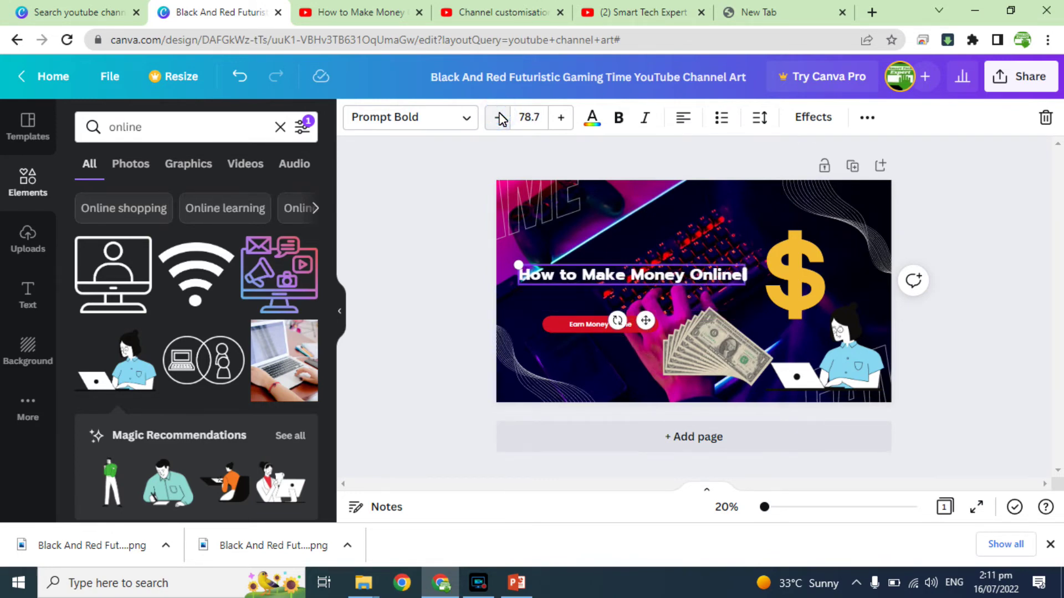
Step: Check the banner's viewable areas in YouTube Studio and move the Canva heading slightly right and down, just above the red label
{"action": "left_click", "coordinate": [368, 12]}
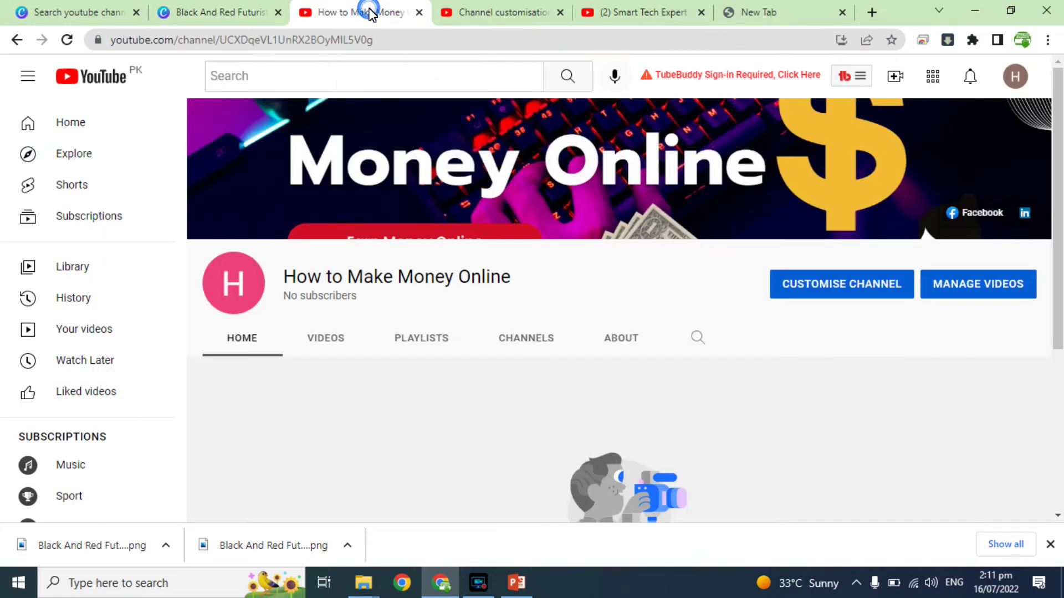
{"action": "left_click", "coordinate": [523, 12]}
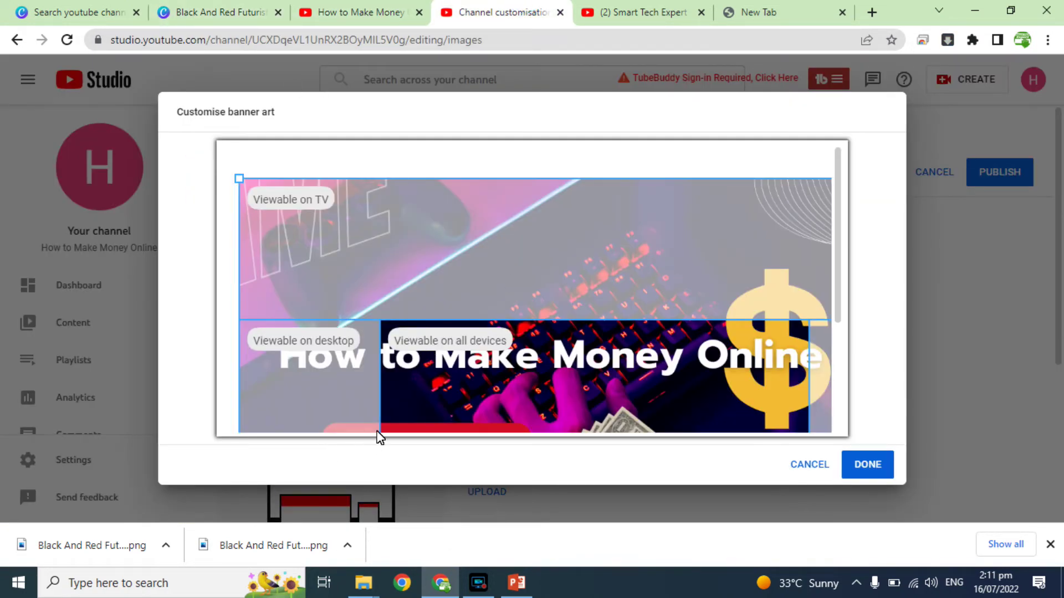
{"action": "left_click", "coordinate": [234, 14]}
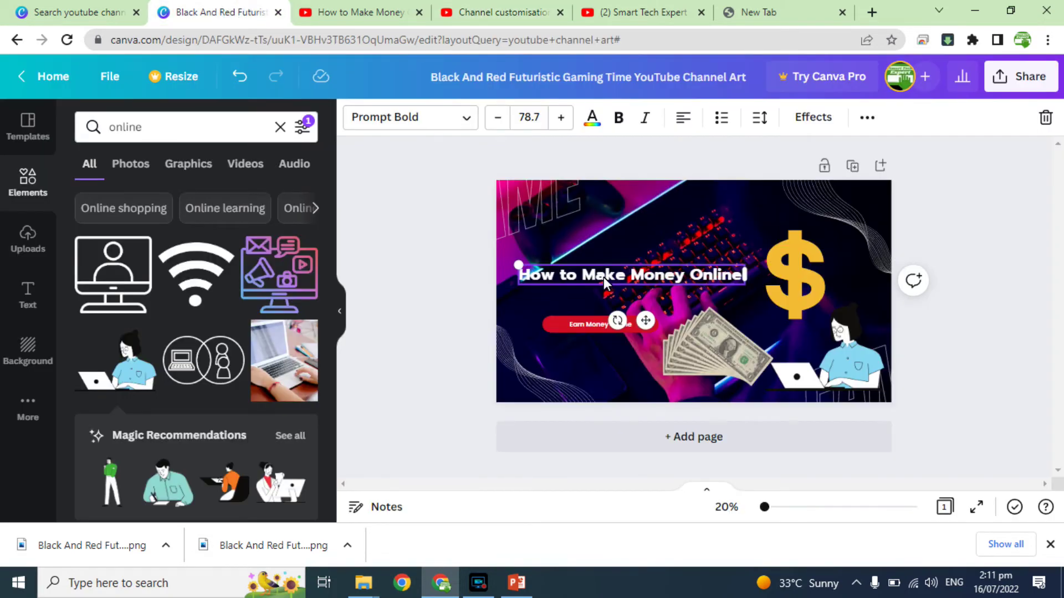
{"action": "left_click_drag", "start_coordinate": [603, 281], "coordinate": [657, 294]}
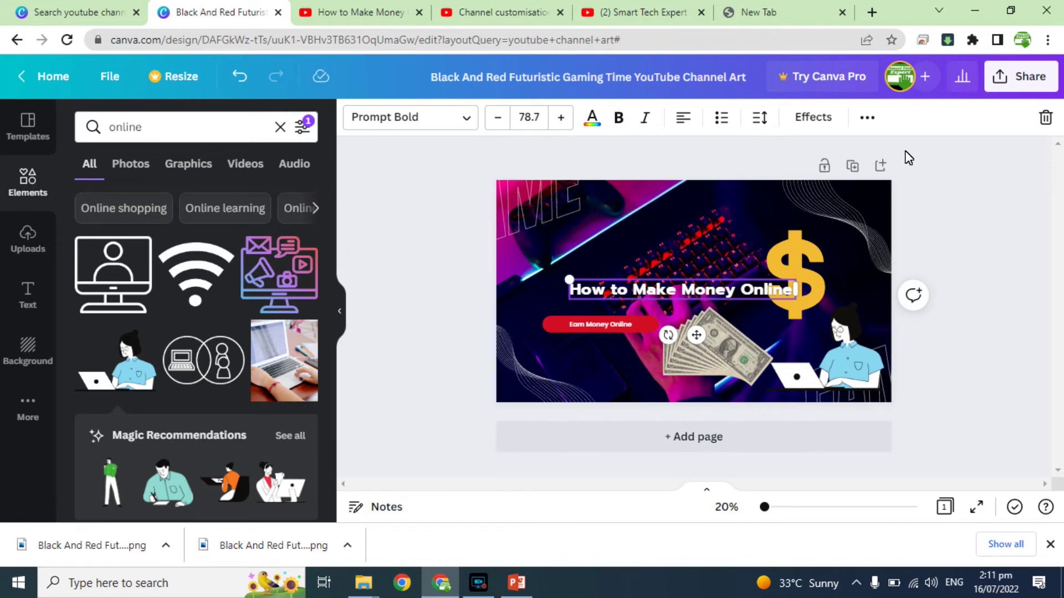
Step: Look at the Smart Tech Expert channel's banner for reference and accept the banner art crop in YouTube Studio
{"action": "left_click", "coordinate": [614, 12]}
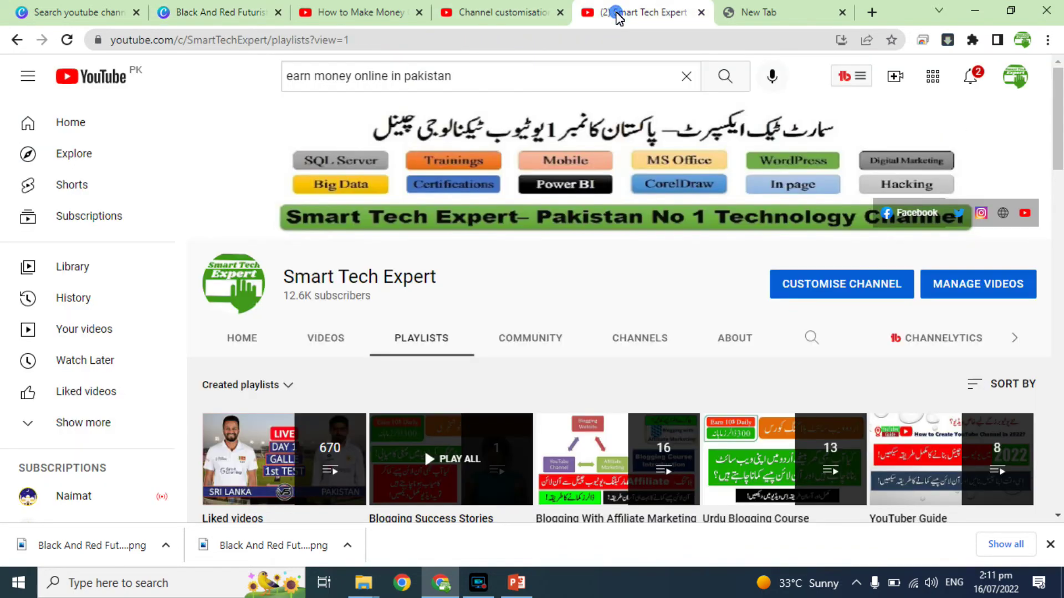
{"action": "left_click", "coordinate": [513, 13]}
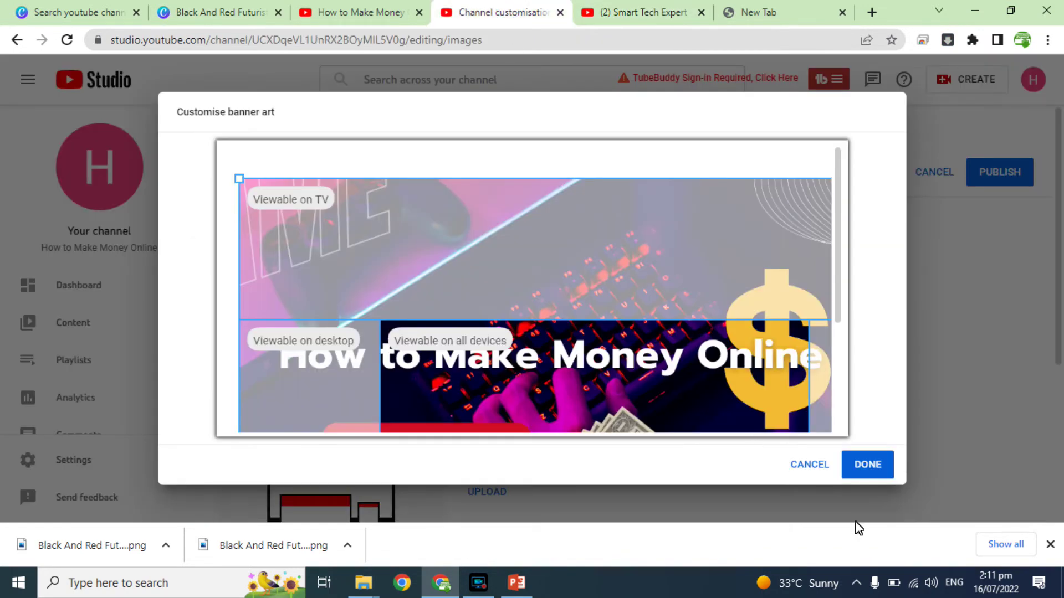
{"action": "left_click", "coordinate": [881, 466]}
Step: Search Canva's templates for "youtube logo" and filter the results to the YouTube Channel Logo category
{"action": "left_click", "coordinate": [85, 11]}
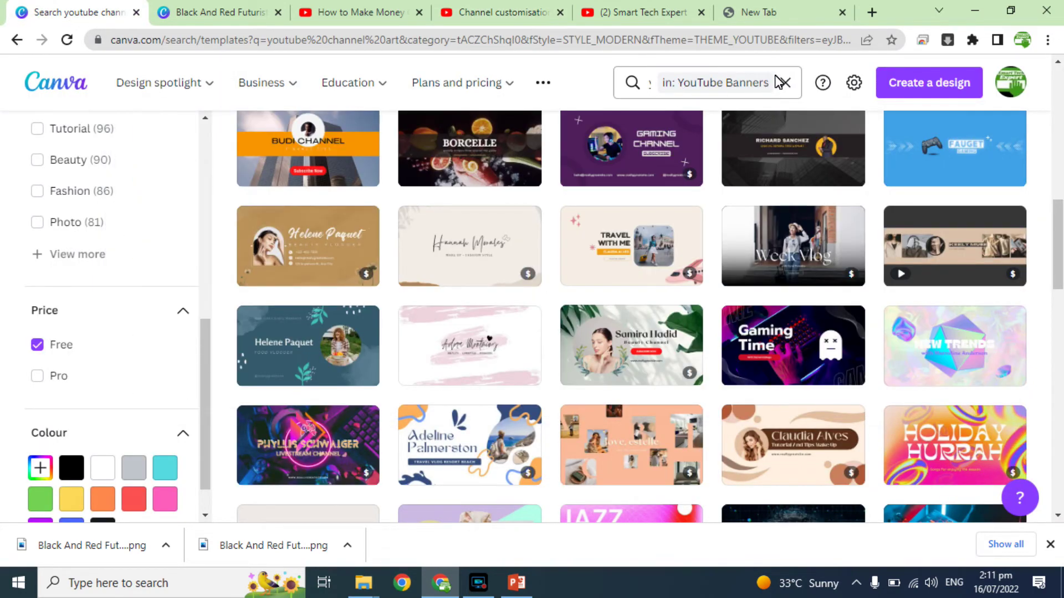
{"action": "left_click", "coordinate": [748, 82]}
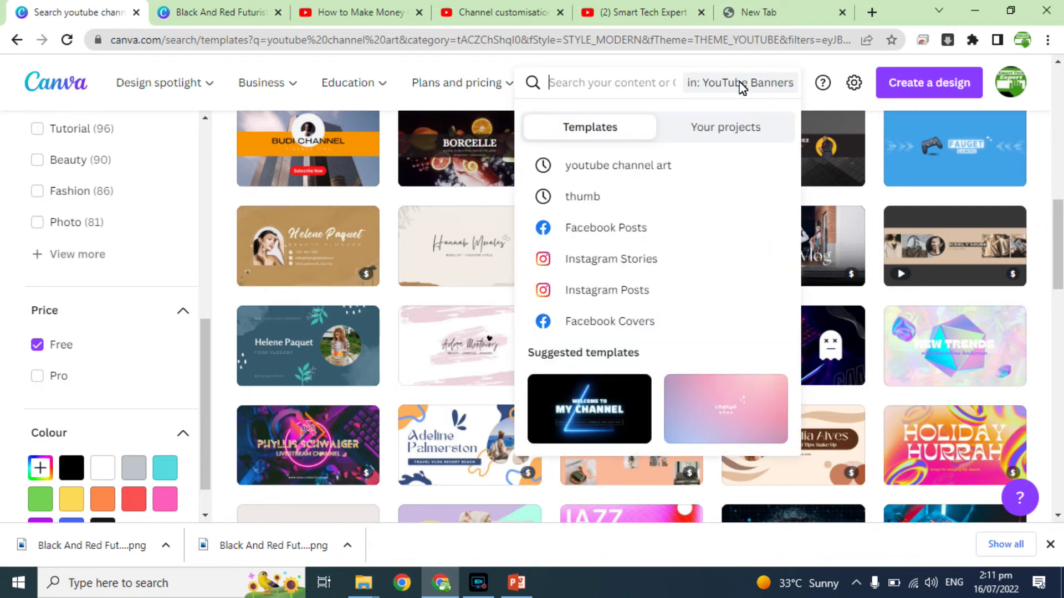
{"action": "type", "text": "youtube logo"}
{"action": "key", "text": "Return"}
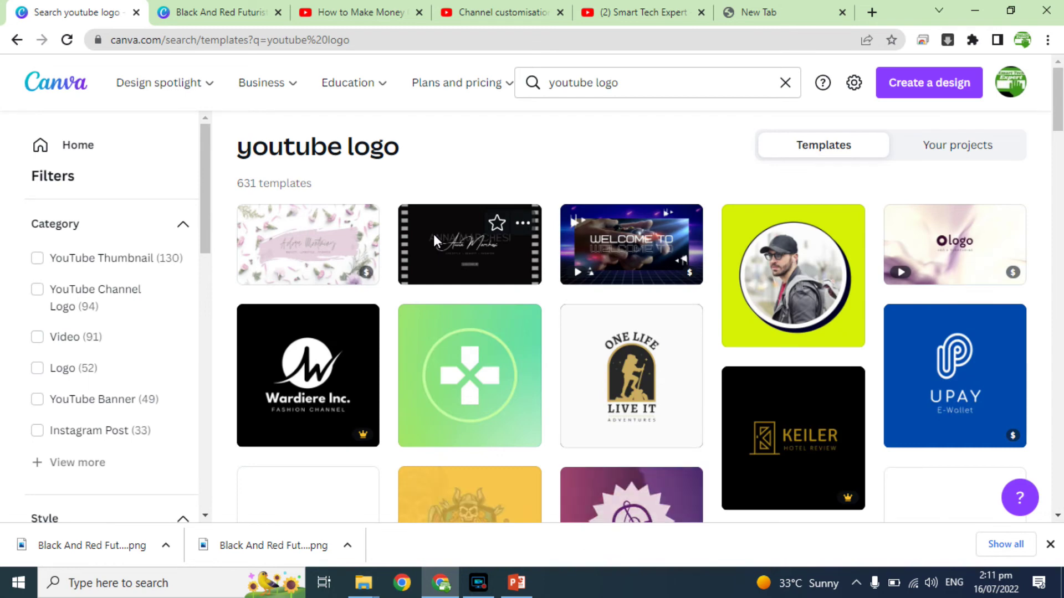
{"action": "left_click", "coordinate": [81, 303]}
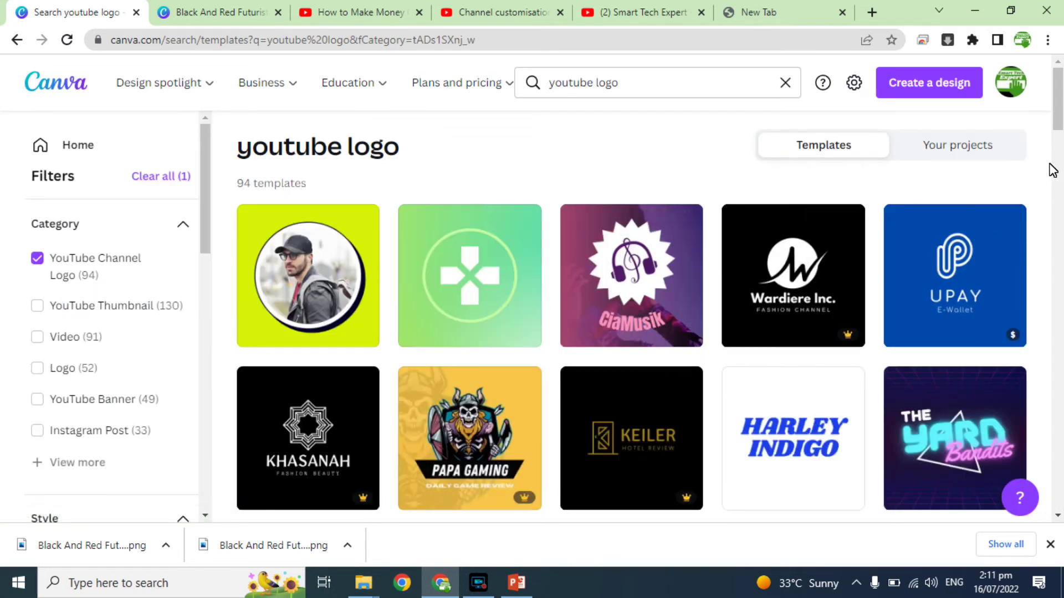
{"action": "left_click_drag", "start_coordinate": [1058, 114], "coordinate": [1060, 137]}
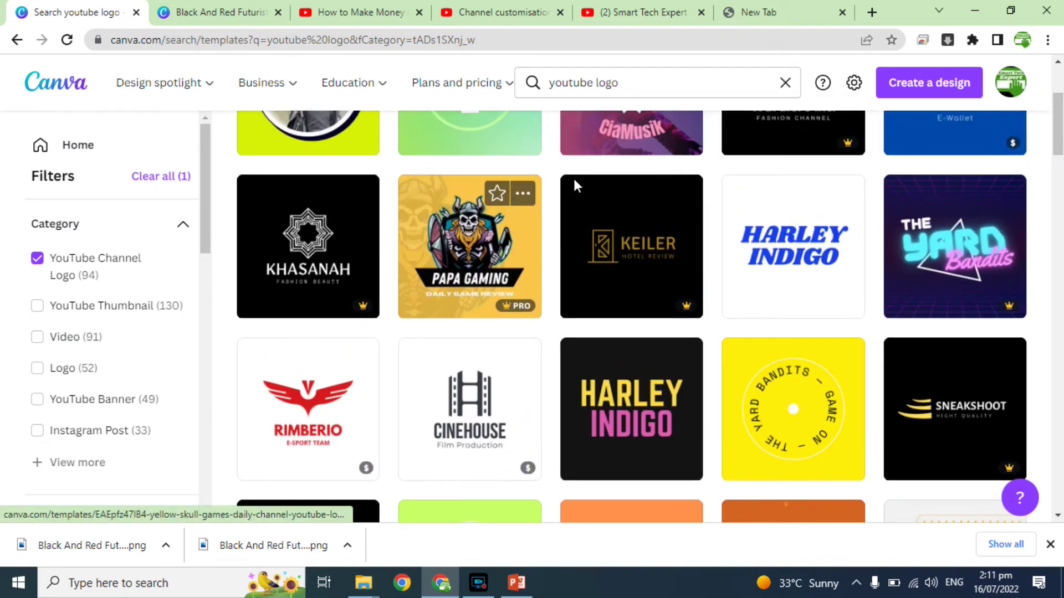
Step: Search Canva's templates for "earn money logo" and browse the results
{"action": "triple_click", "coordinate": [612, 85]}
{"action": "type", "text": "earn money log"}
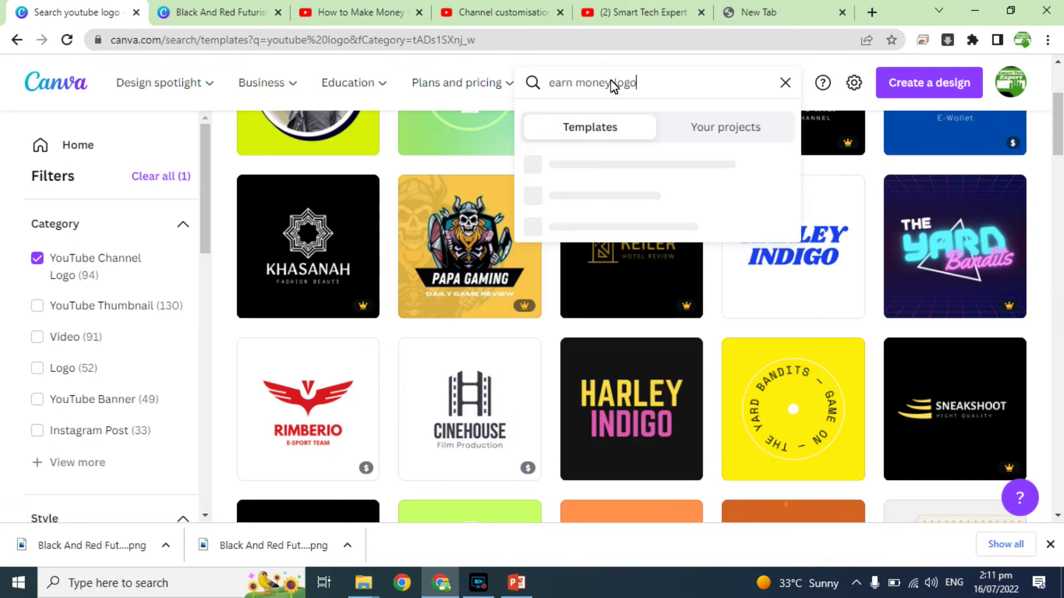
{"action": "type", "text": "o"}
{"action": "key", "text": "Return"}
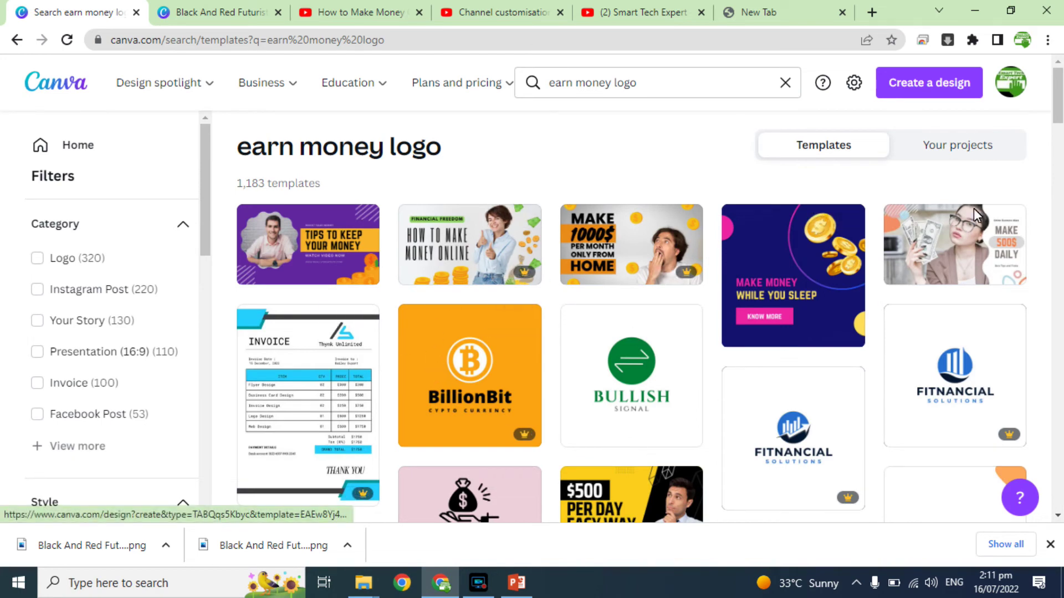
{"action": "left_click_drag", "start_coordinate": [1060, 98], "coordinate": [1060, 150]}
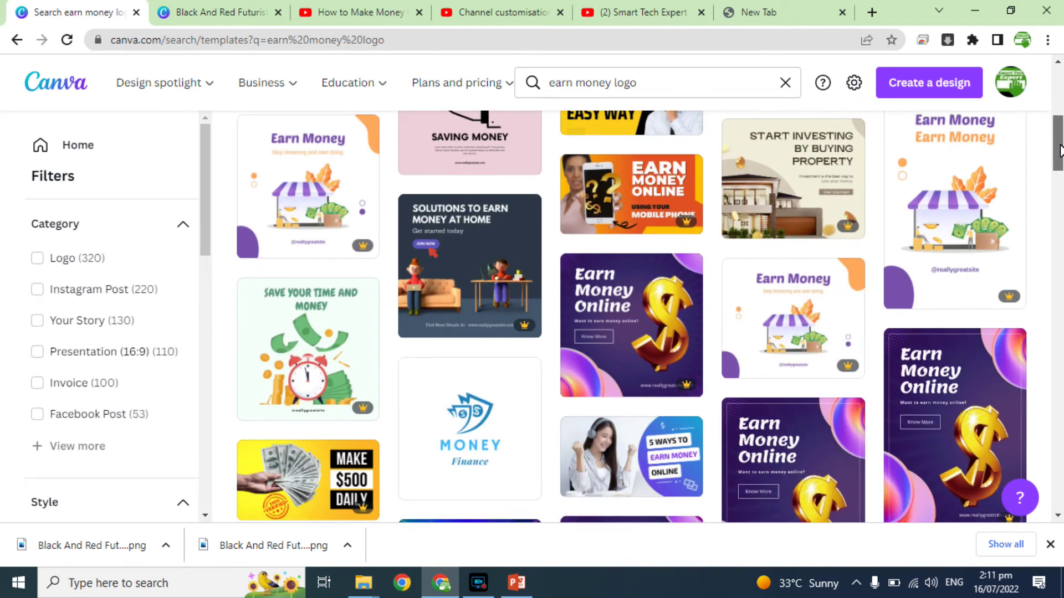
{"action": "left_click_drag", "start_coordinate": [1059, 150], "coordinate": [1060, 165]}
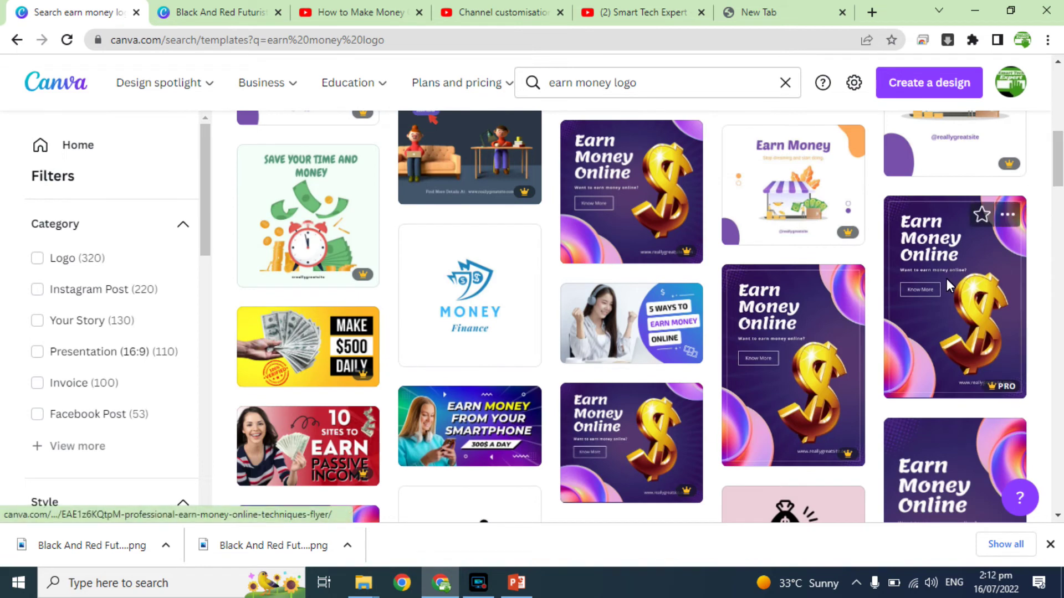
Step: Filter the template results to free ones and open the blue Money Finance logo template for editing
{"action": "left_click_drag", "start_coordinate": [207, 244], "coordinate": [190, 485]}
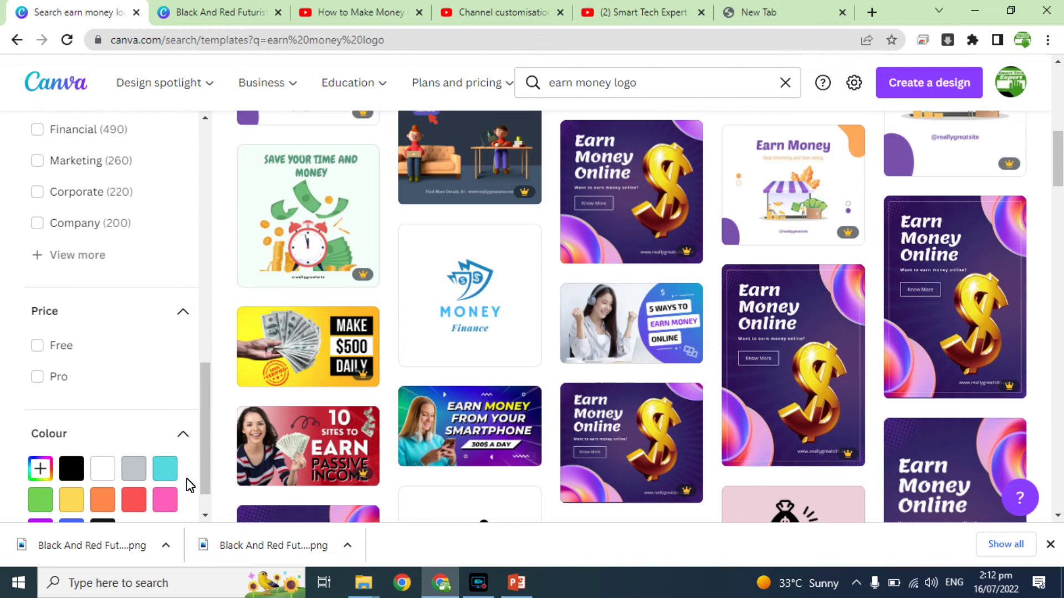
{"action": "left_click", "coordinate": [37, 347]}
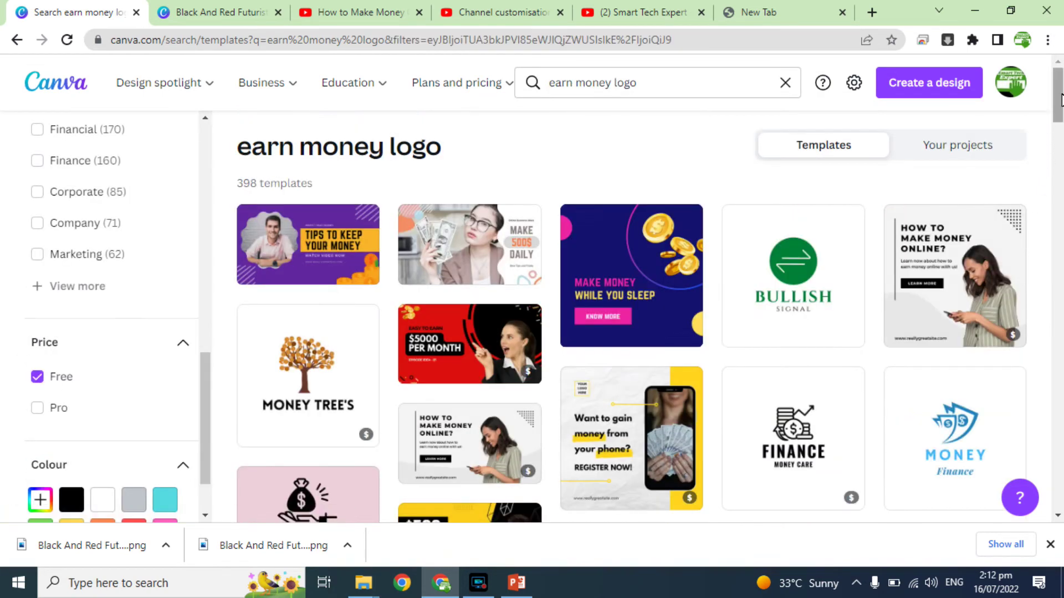
{"action": "scroll", "coordinate": [1060, 99], "scroll_direction": "down", "scroll_amount": 2}
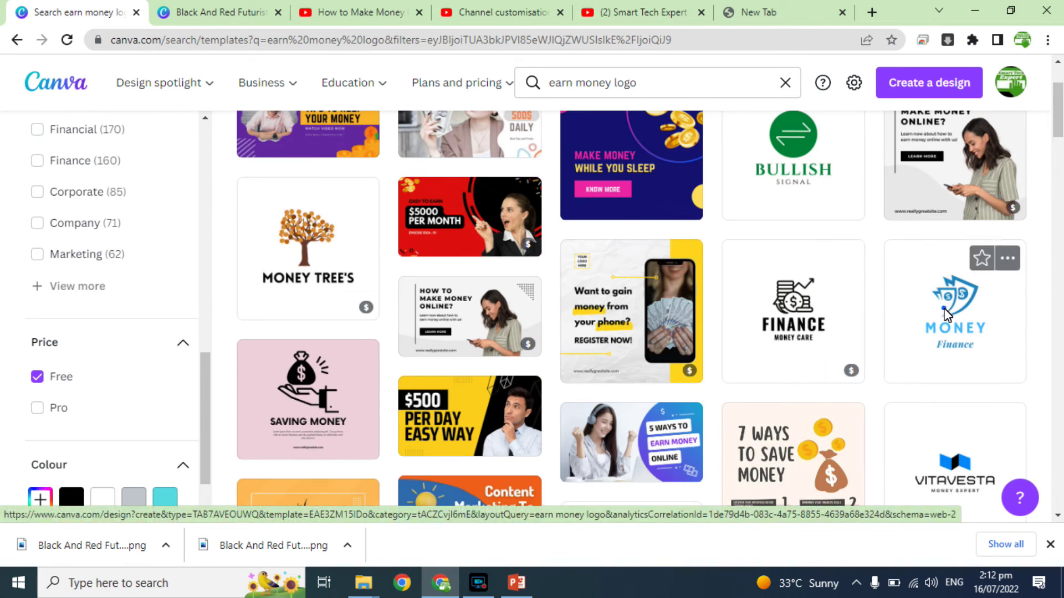
{"action": "left_click", "coordinate": [997, 250]}
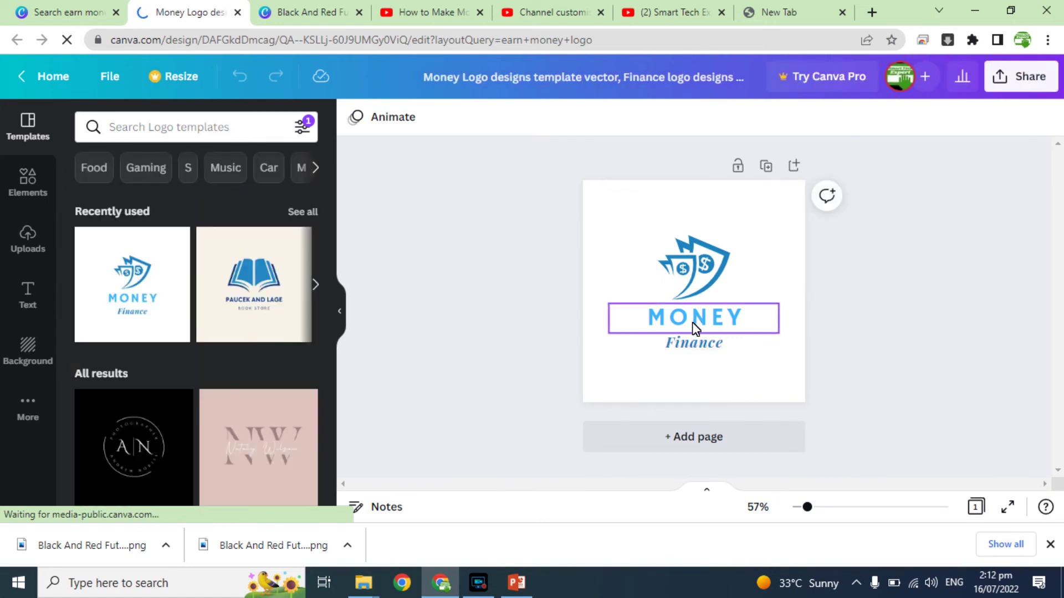
Step: Replace the logo's heading with "HOW TO" and its tagline with "Make Money Online" at font size 23.5
{"action": "double_click", "coordinate": [692, 321]}
{"action": "type", "text": "HOW TO"}
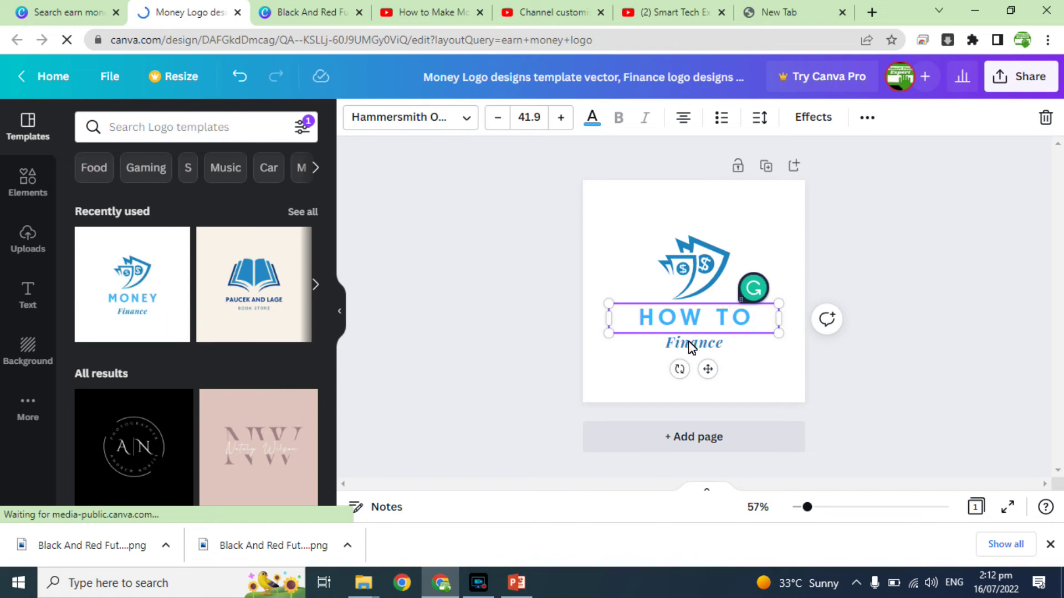
{"action": "left_click", "coordinate": [689, 344]}
{"action": "double_click", "coordinate": [688, 343]}
{"action": "type", "text": "Make Money"}
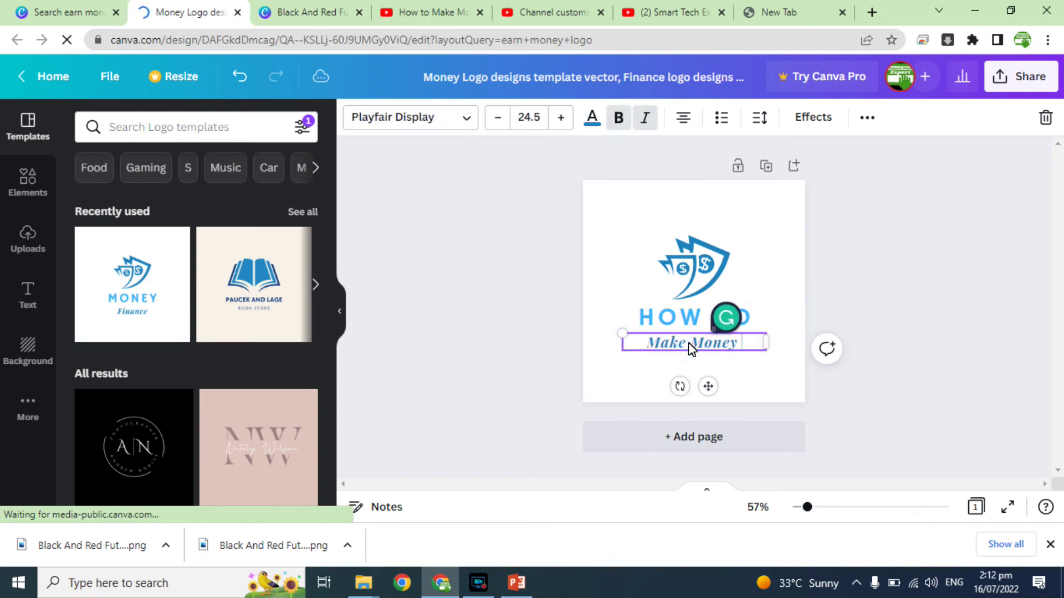
{"action": "type", "text": " Online"}
{"action": "key", "text": "ctrl+a"}
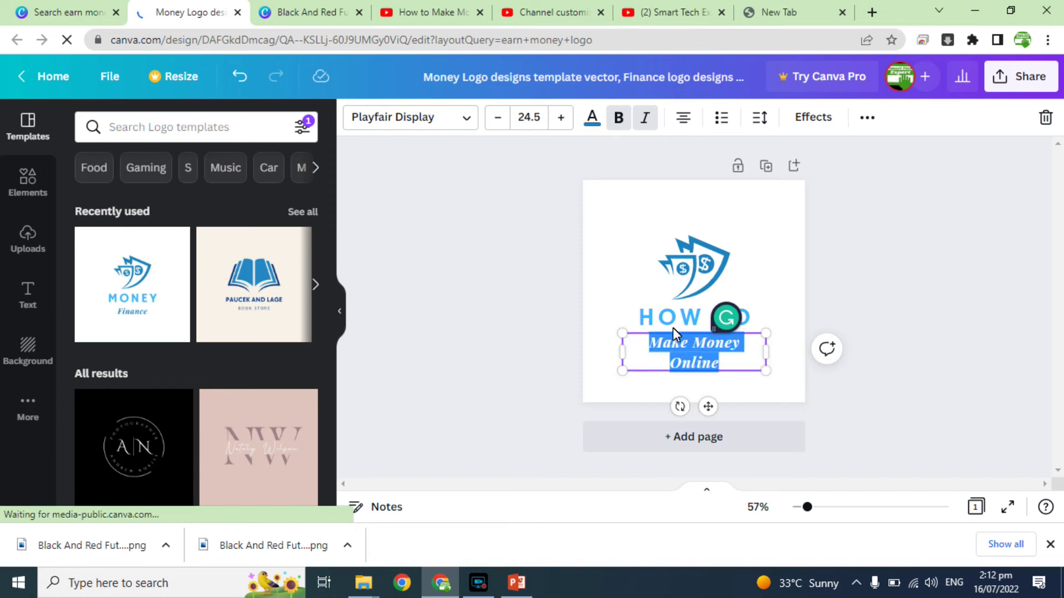
{"action": "left_click", "coordinate": [498, 117]}
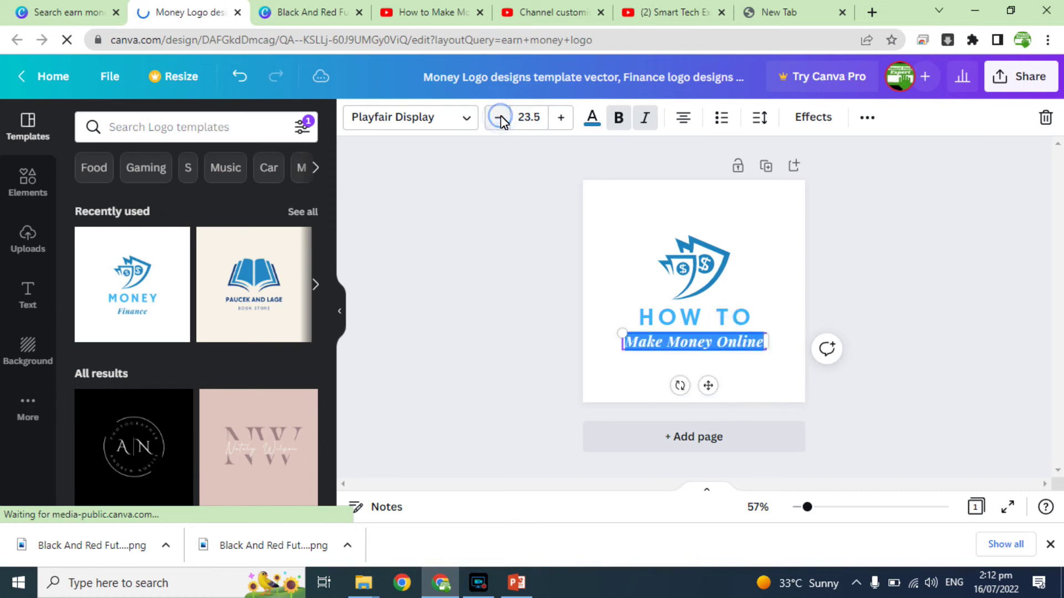
{"action": "left_click", "coordinate": [957, 294]}
Step: Recolour the money graphic above the heading to the default red
{"action": "left_click", "coordinate": [711, 270]}
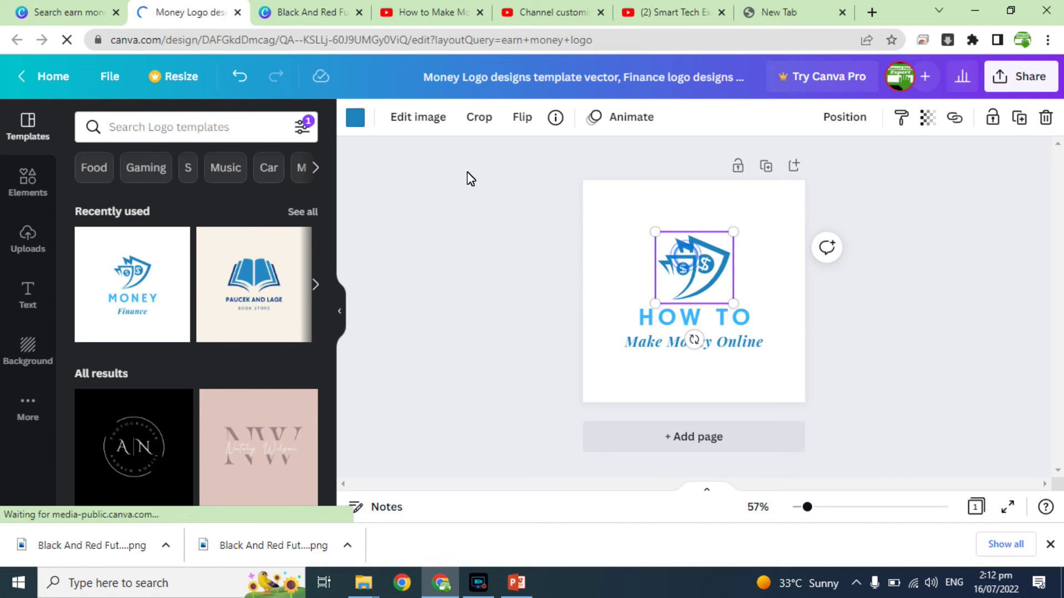
{"action": "left_click", "coordinate": [355, 118]}
{"action": "left_click", "coordinate": [87, 387]}
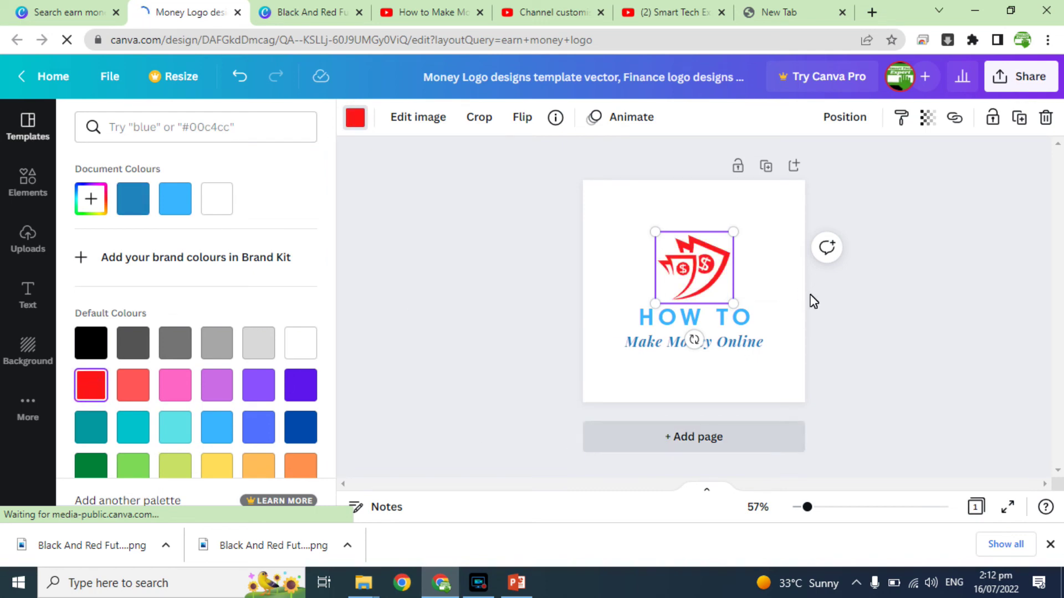
{"action": "left_click", "coordinate": [936, 271]}
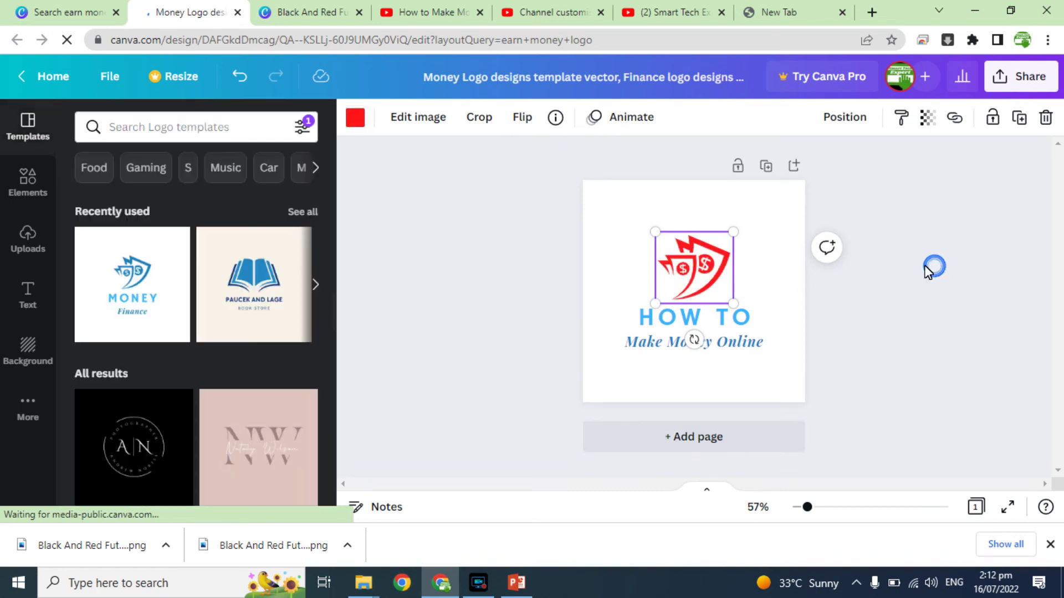
Step: Download the finished logo design as a PNG
{"action": "left_click", "coordinate": [1006, 78]}
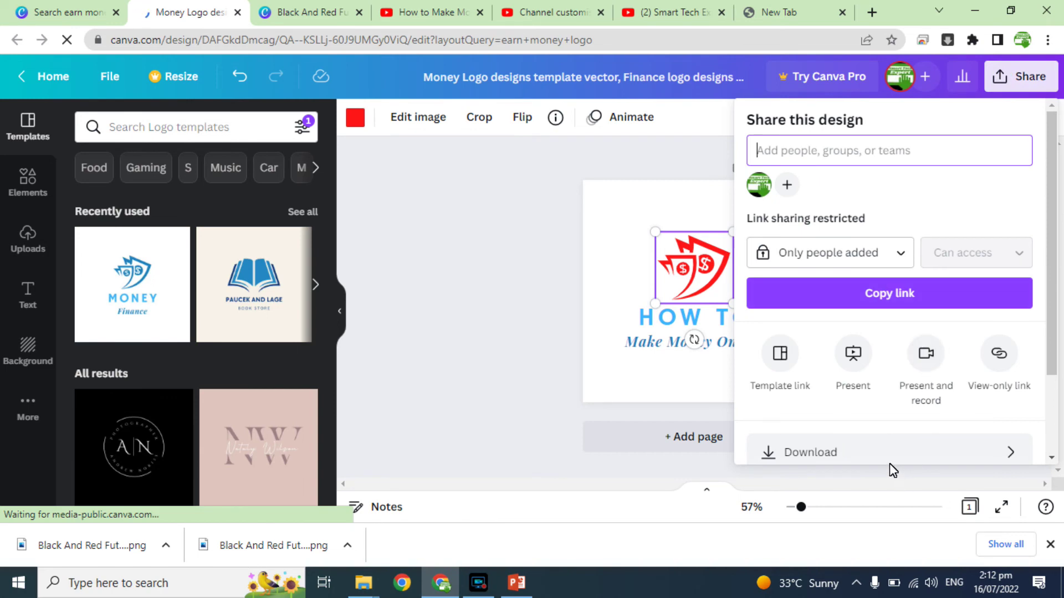
{"action": "left_click", "coordinate": [860, 450]}
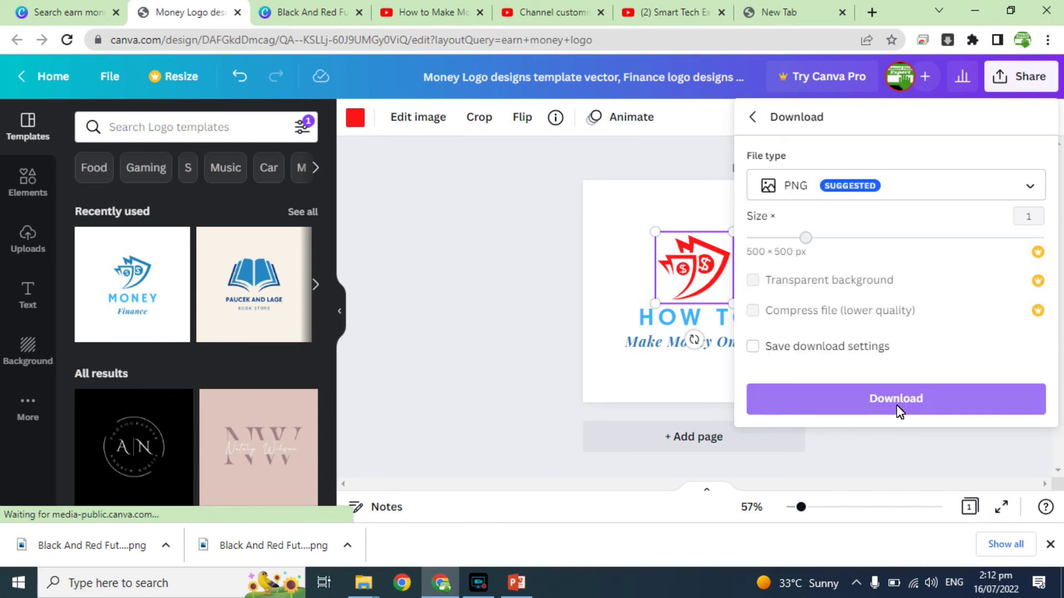
{"action": "left_click", "coordinate": [891, 399]}
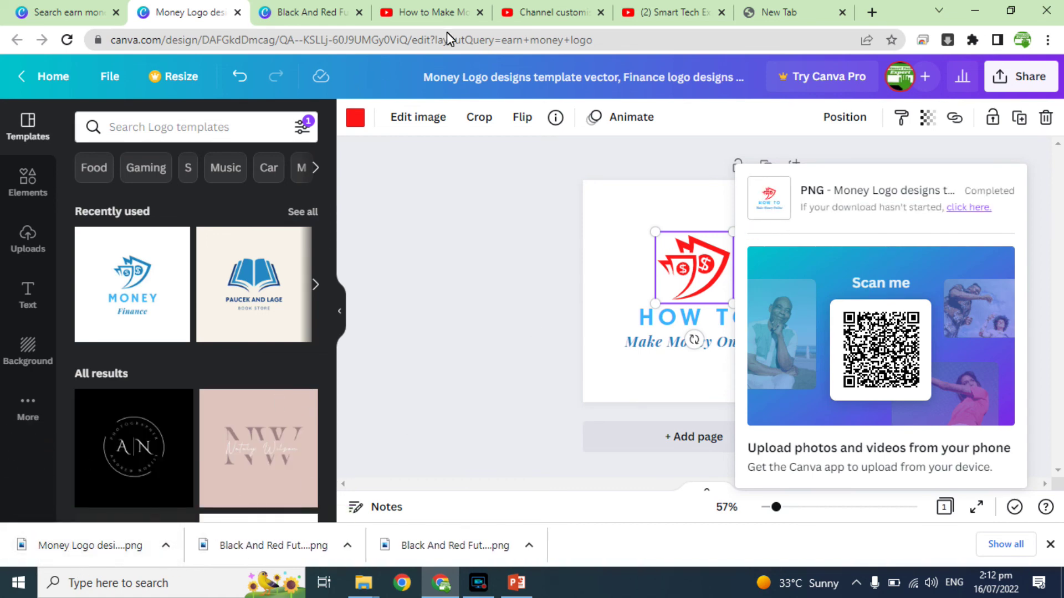
Step: In YouTube Studio, upload the Money Logo PNG as the channel picture, accept the default crop and publish the branding
{"action": "left_click", "coordinate": [532, 12]}
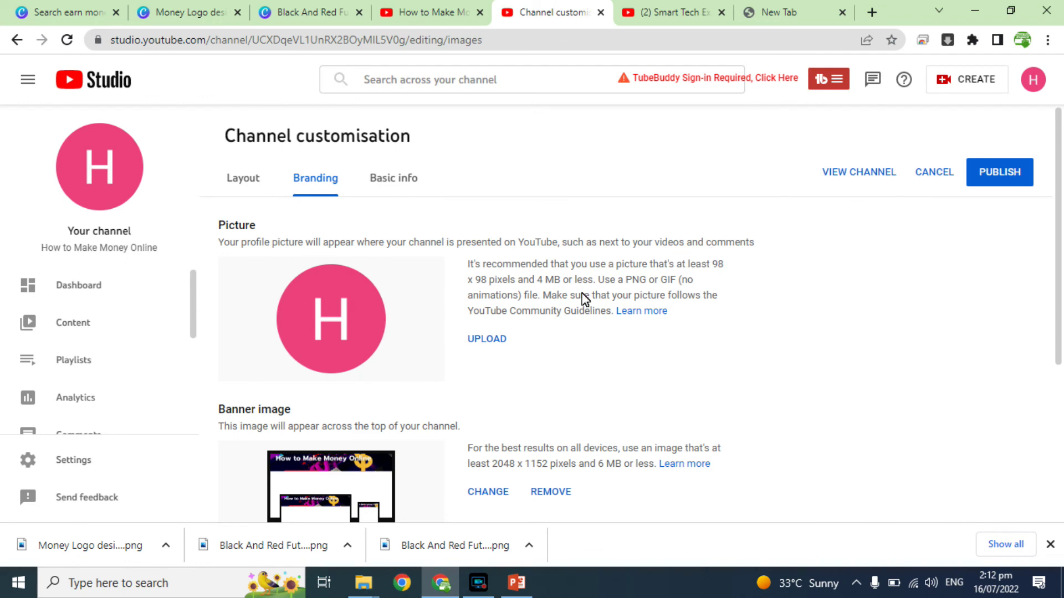
{"action": "left_click", "coordinate": [487, 339]}
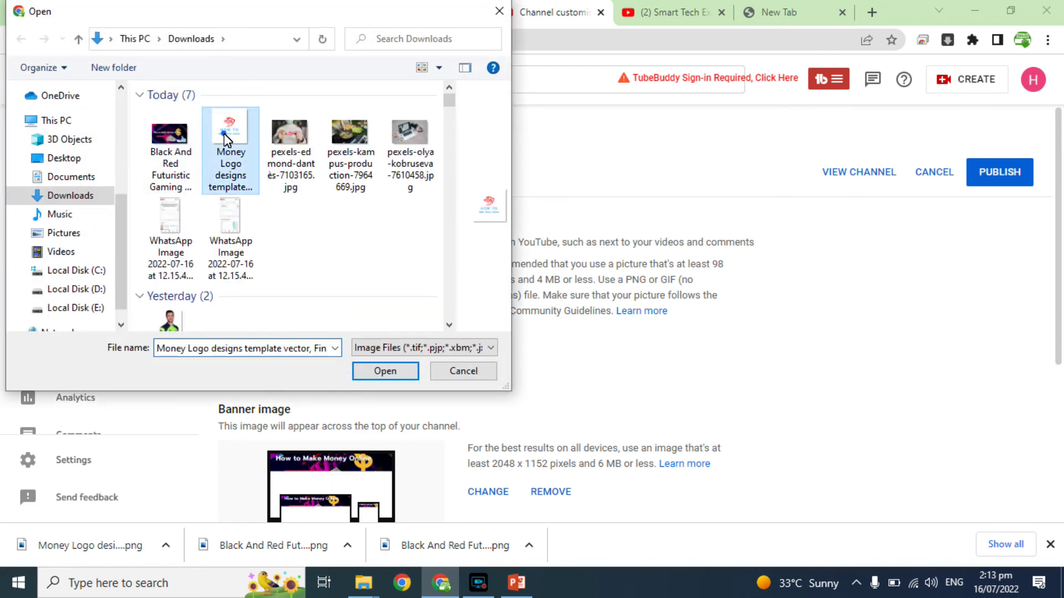
{"action": "double_click", "coordinate": [225, 136]}
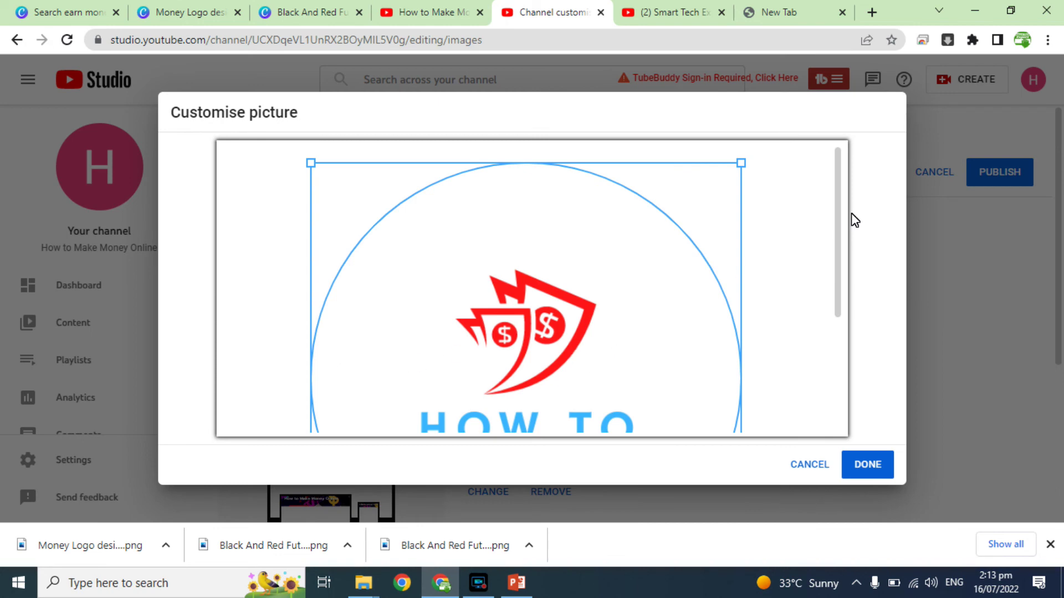
{"action": "mouse_move", "coordinate": [838, 220]}
{"action": "left_mouse_down"}
{"action": "mouse_move", "coordinate": [838, 375]}
{"action": "mouse_move", "coordinate": [842, 212]}
{"action": "left_mouse_up"}
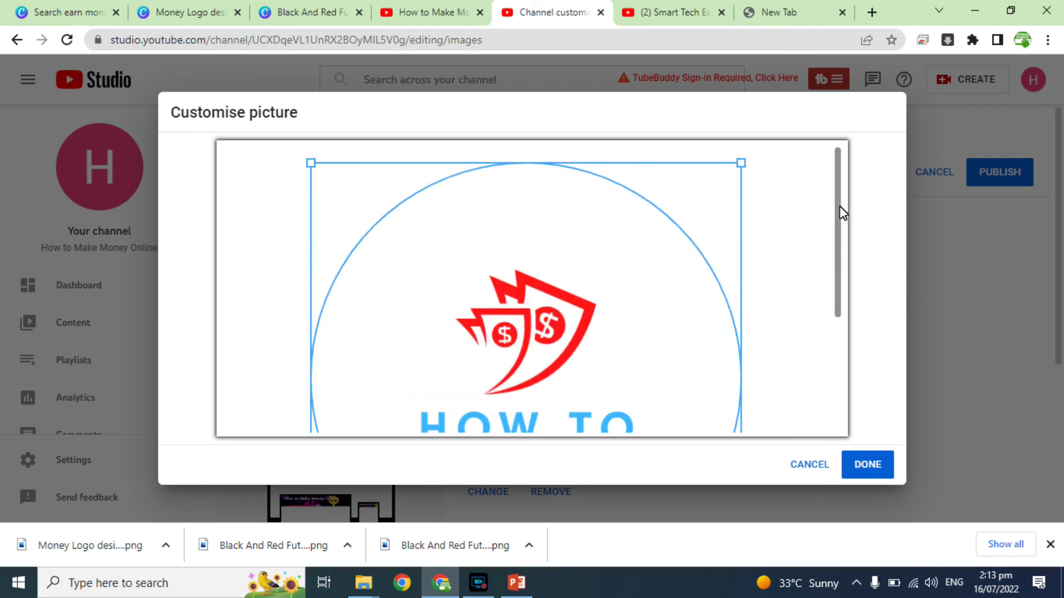
{"action": "left_click", "coordinate": [868, 466]}
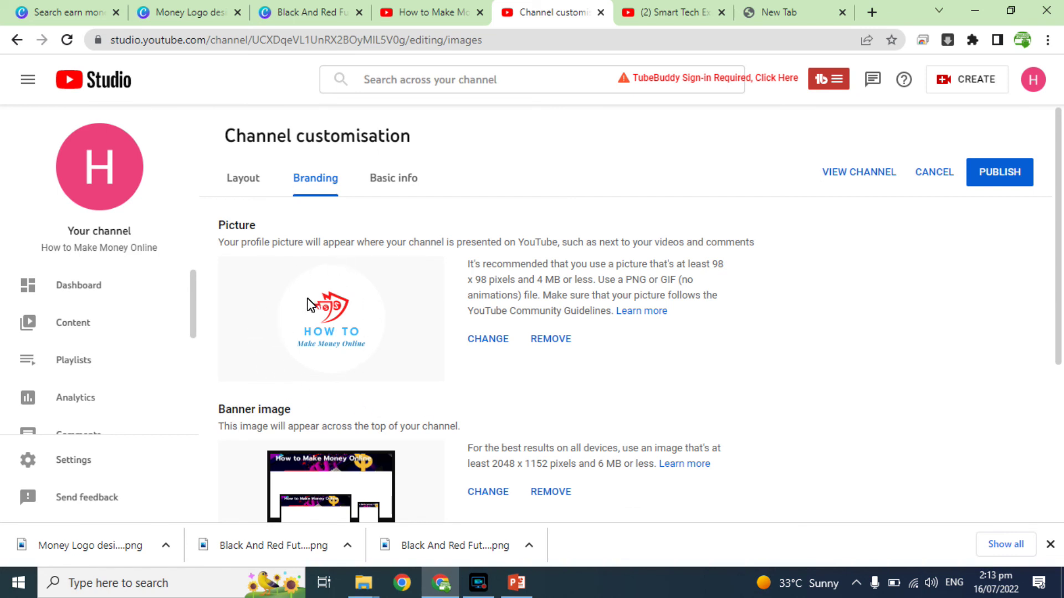
{"action": "left_click", "coordinate": [1004, 174]}
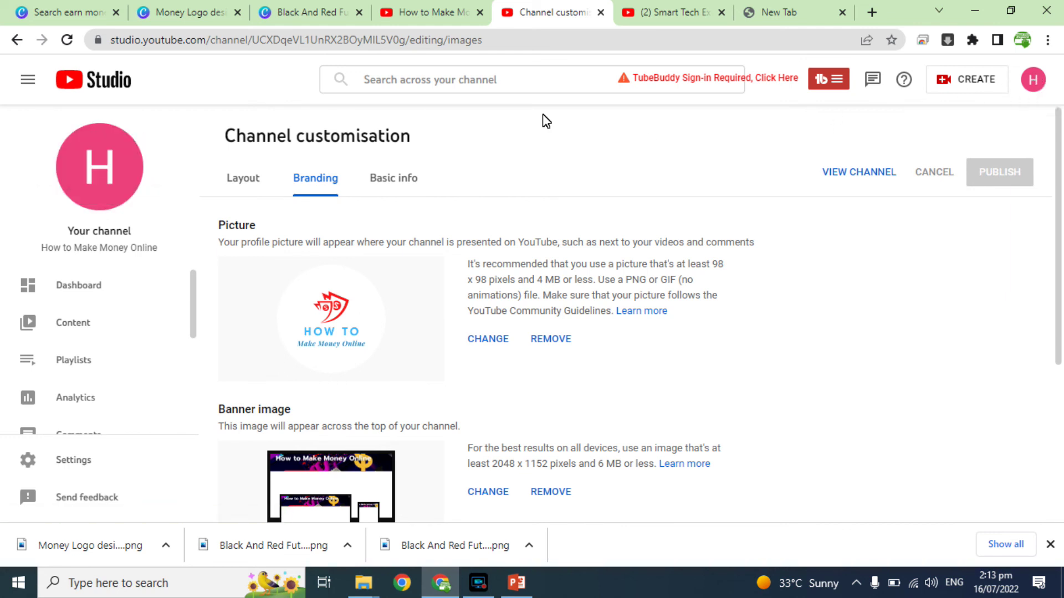
Step: Reload the public channel page to check the published logo and banner, and return to the Studio branding settings
{"action": "left_click", "coordinate": [67, 39]}
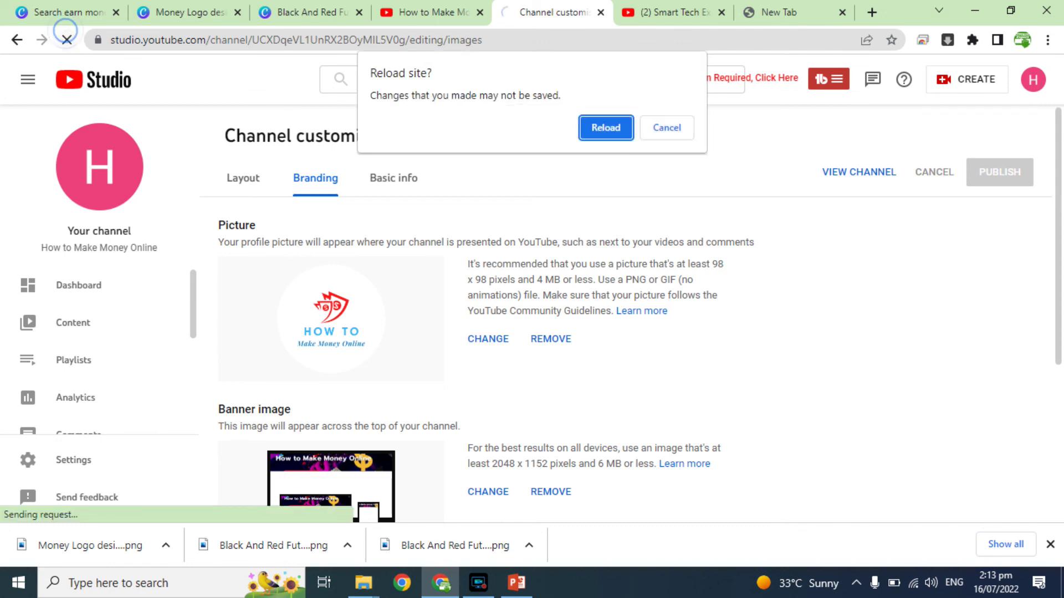
{"action": "left_click", "coordinate": [651, 128]}
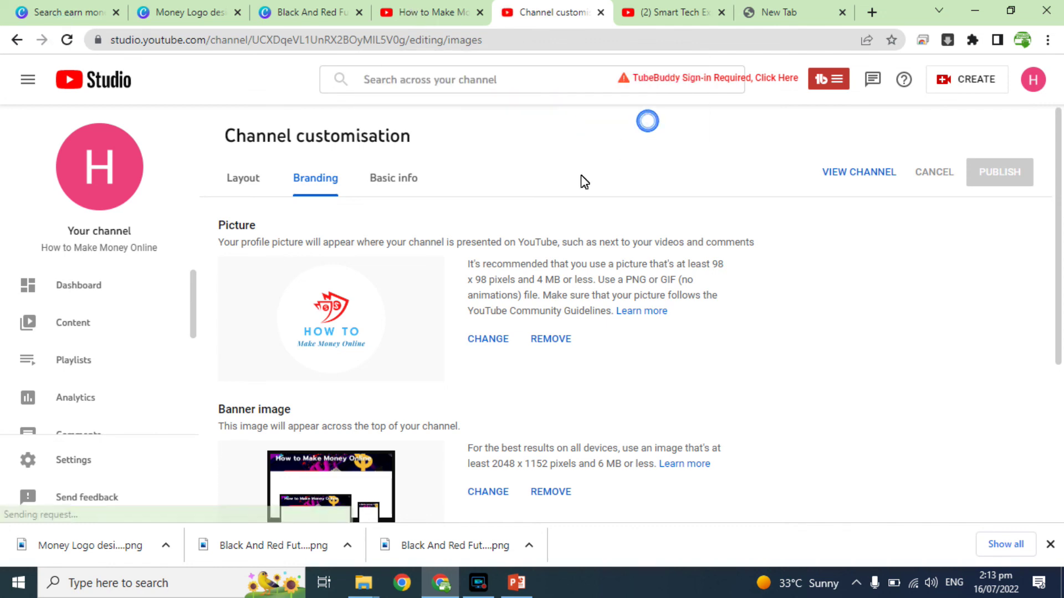
{"action": "left_click", "coordinate": [427, 8]}
{"action": "left_click", "coordinate": [69, 40]}
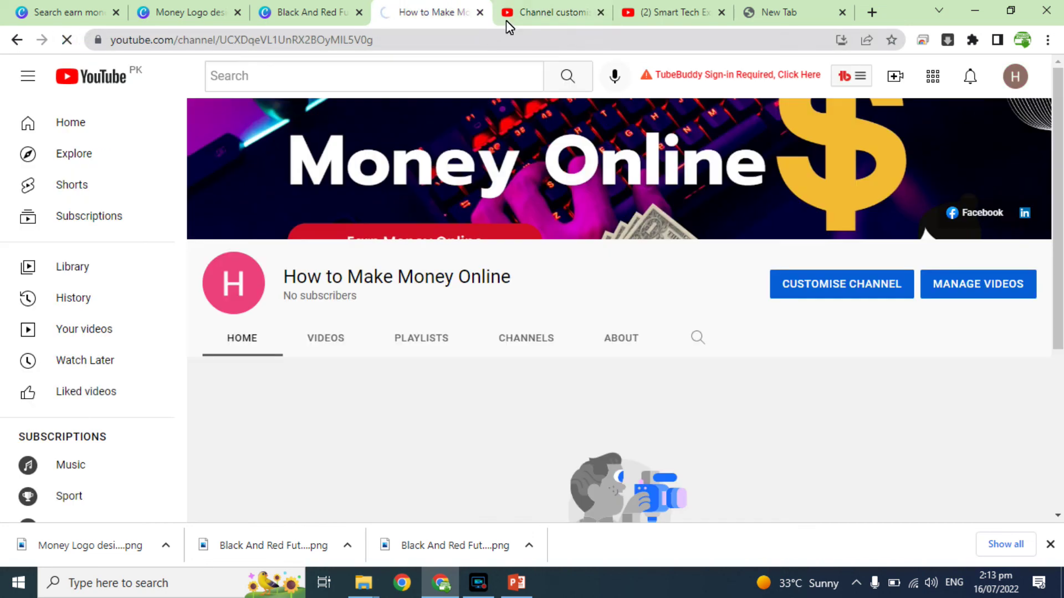
{"action": "left_click", "coordinate": [521, 18]}
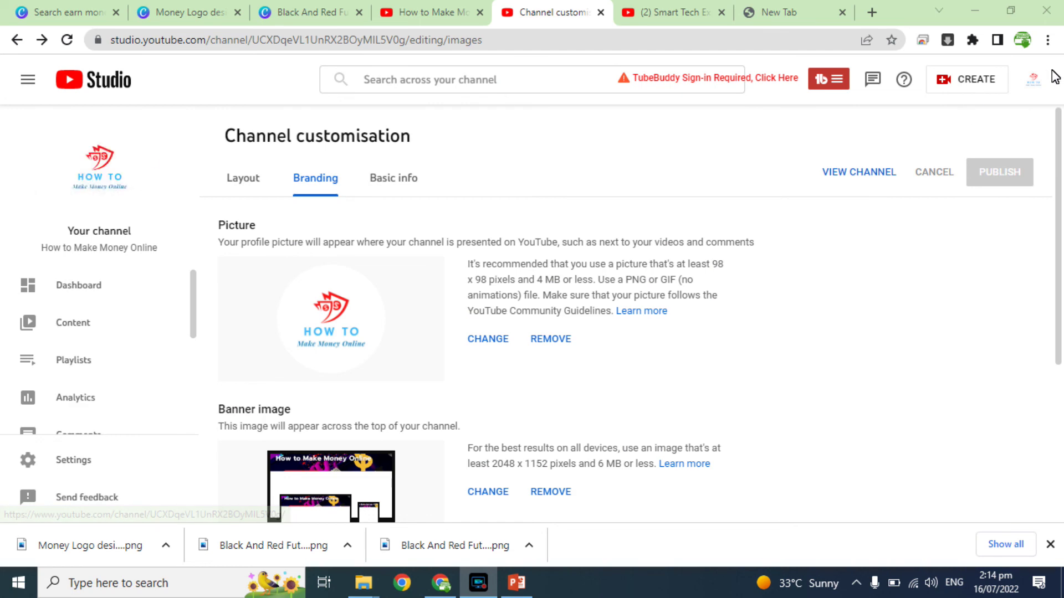
{"action": "left_click", "coordinate": [399, 14]}
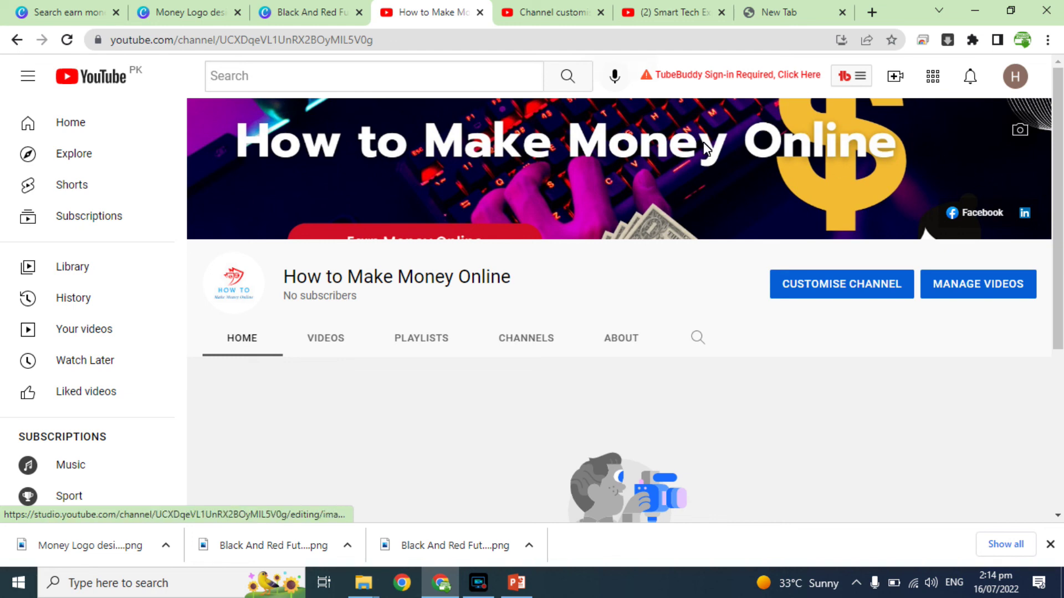
{"action": "left_click", "coordinate": [540, 13]}
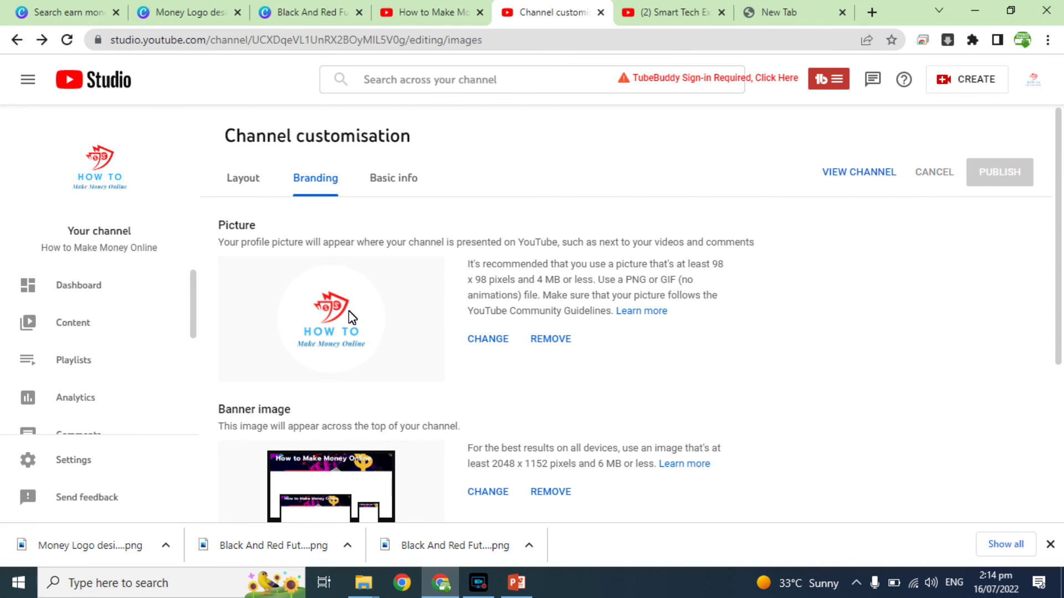